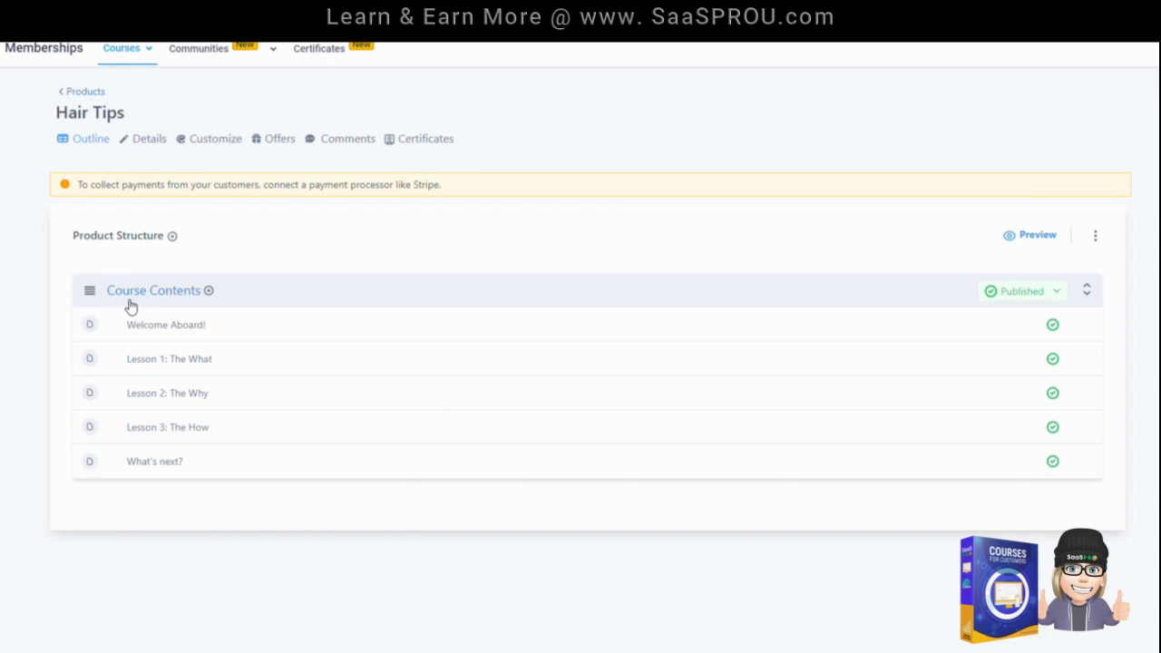
Upload the pink Hair Tips curly girl method banner as the product thumbnail in the course details
left_click(140, 143)
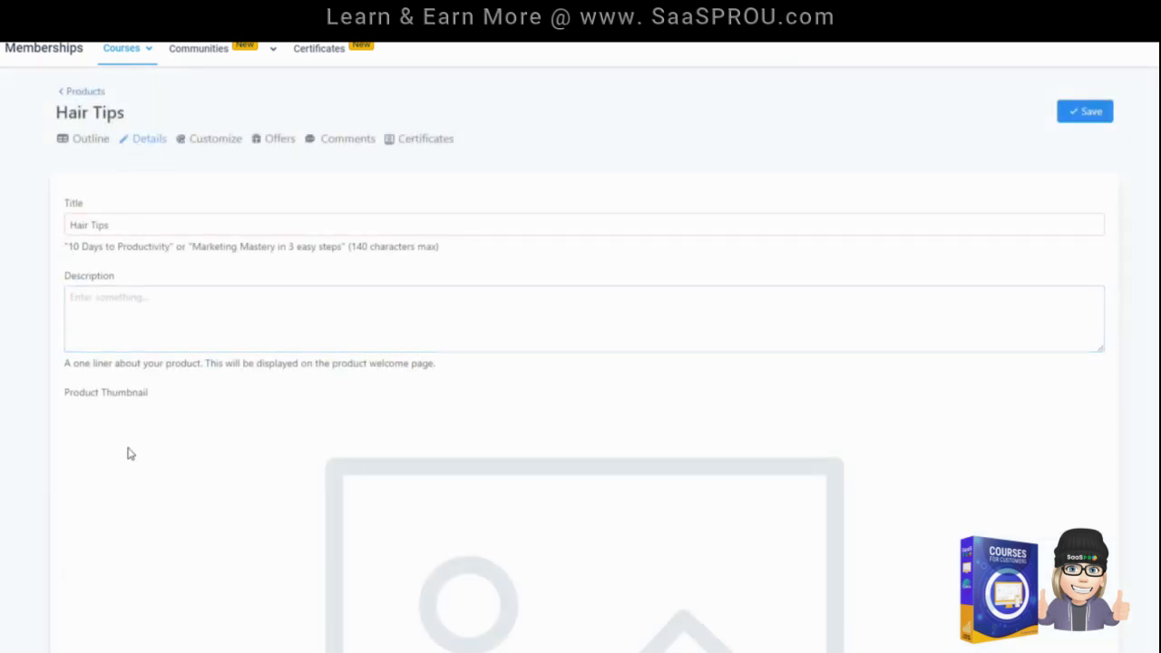
scroll(134, 472, "down", 5)
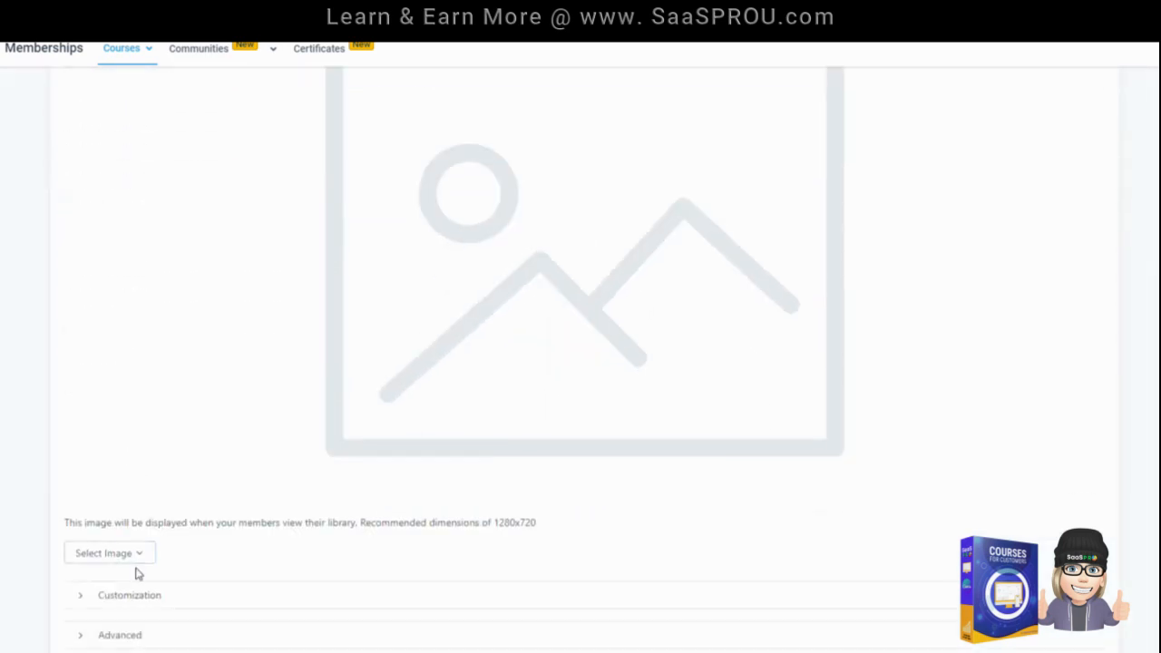
mouse_move(107, 557)
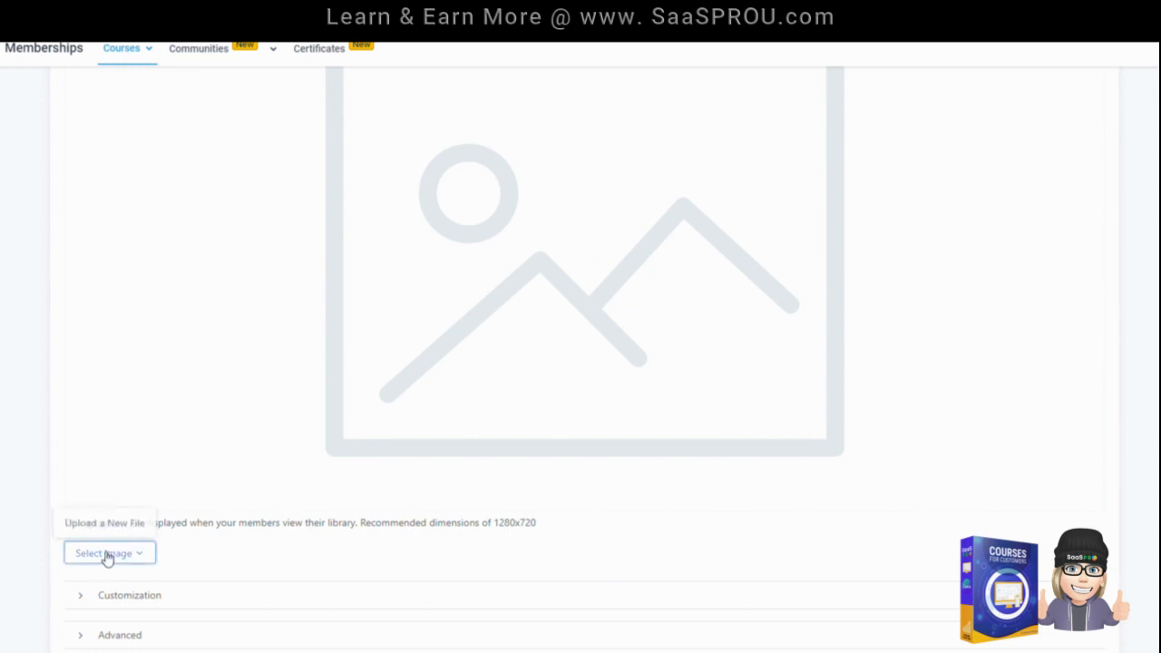
left_click(116, 519)
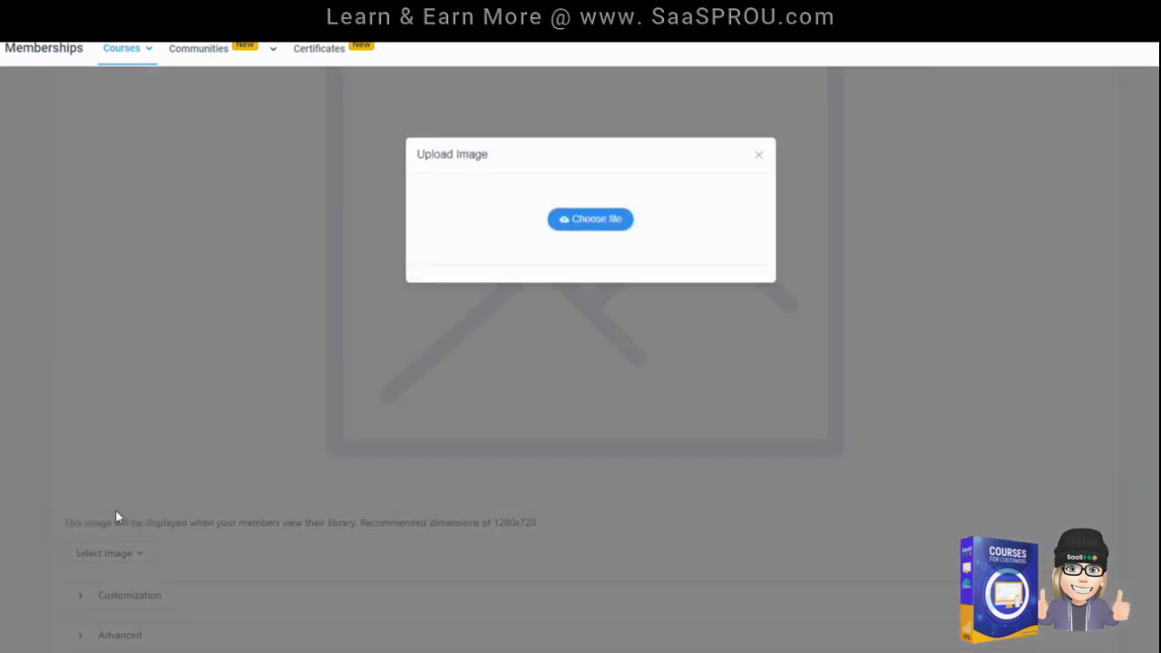
left_click(602, 227)
scroll(74, 82, "down", 5)
double_click(166, 106)
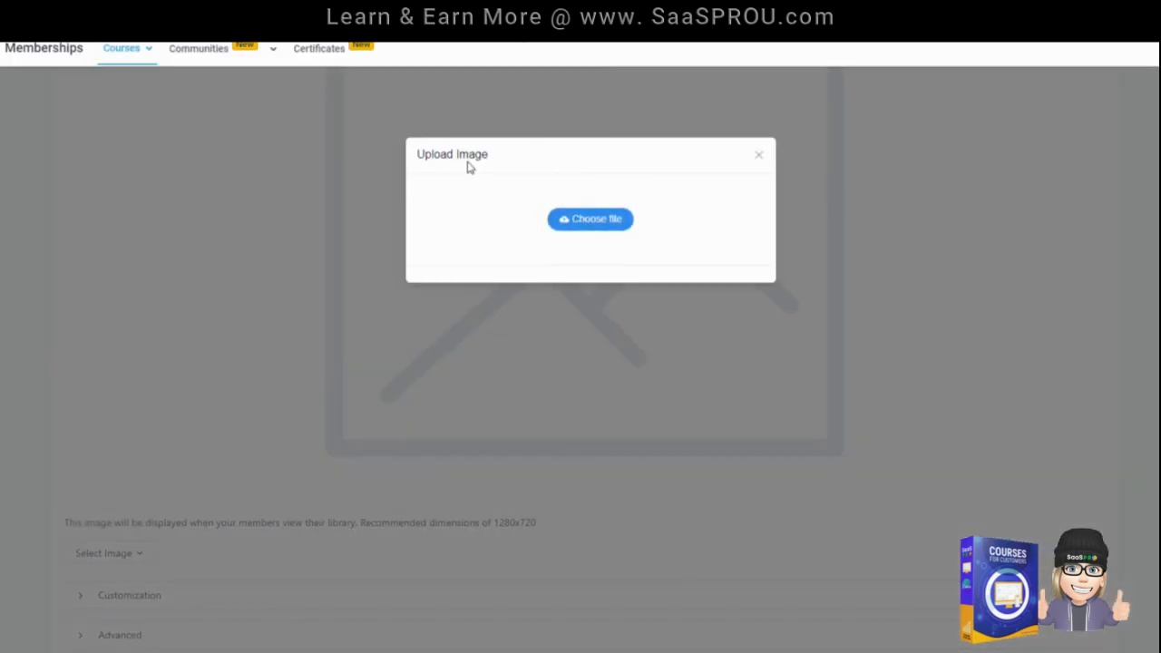
left_click(562, 224)
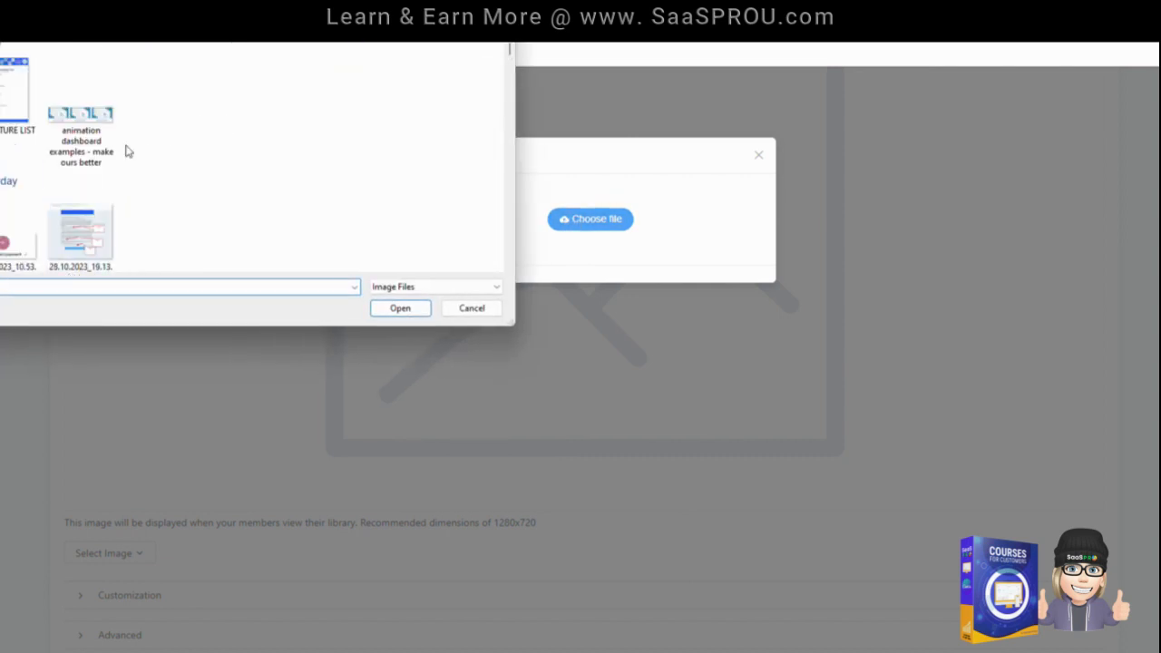
left_click(234, 101)
left_click(400, 307)
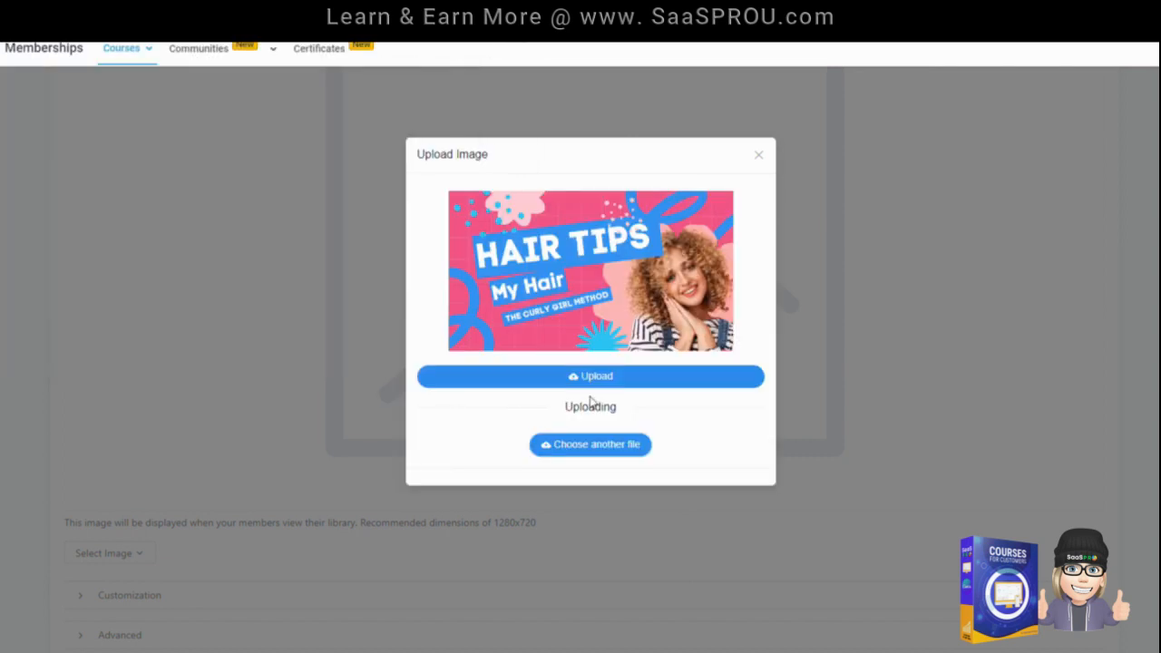
left_click(615, 377)
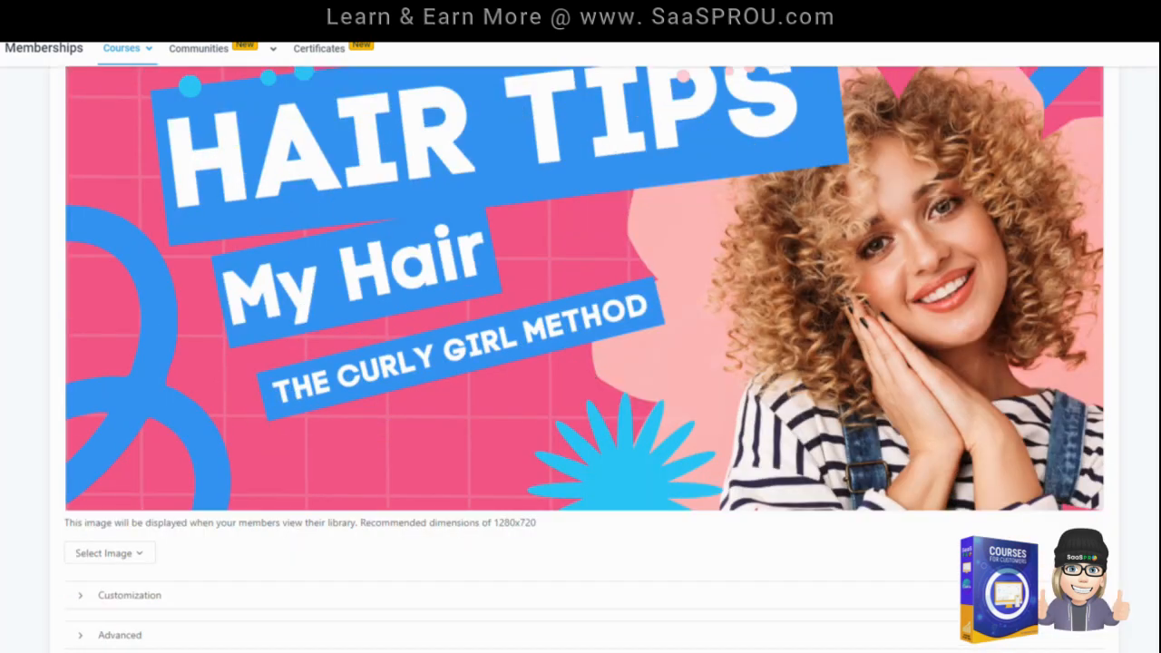
Check the Hair Tips card in the products list, then reopen the product
scroll(114, 239, "up", 5)
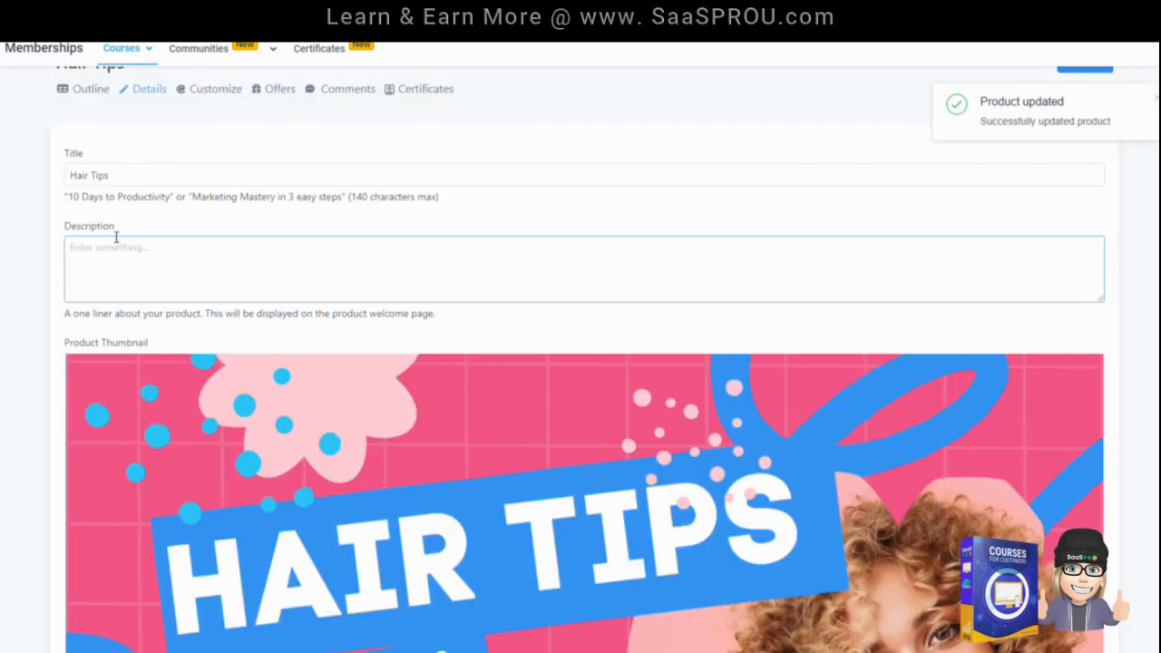
scroll(267, 241, "up", 1)
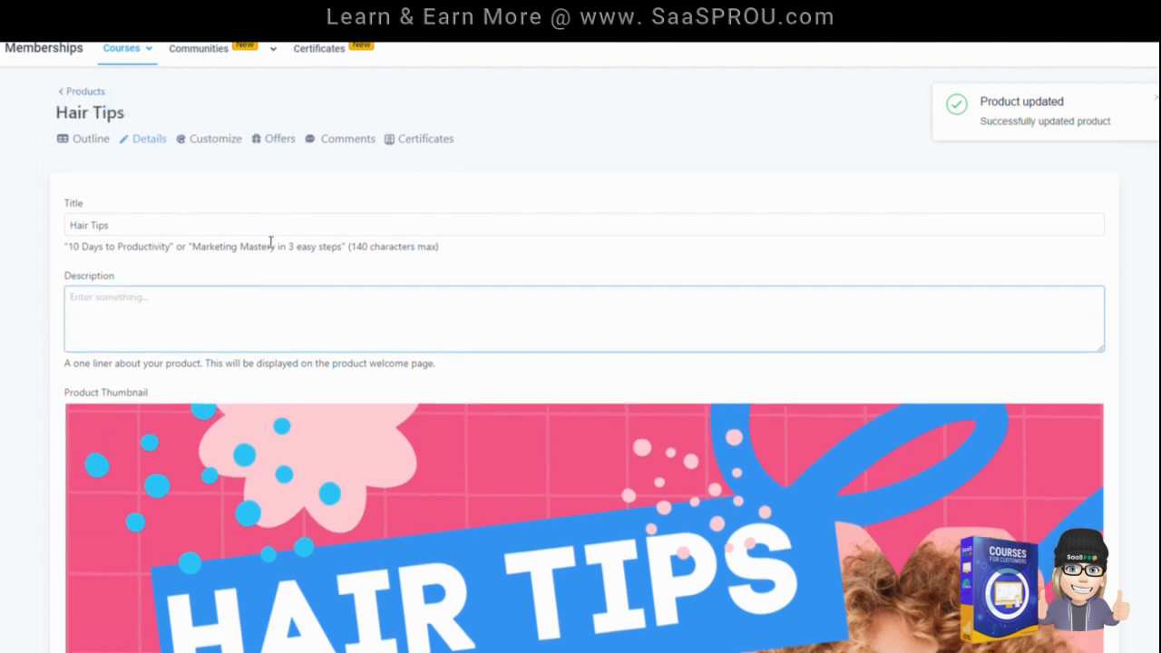
left_click(81, 92)
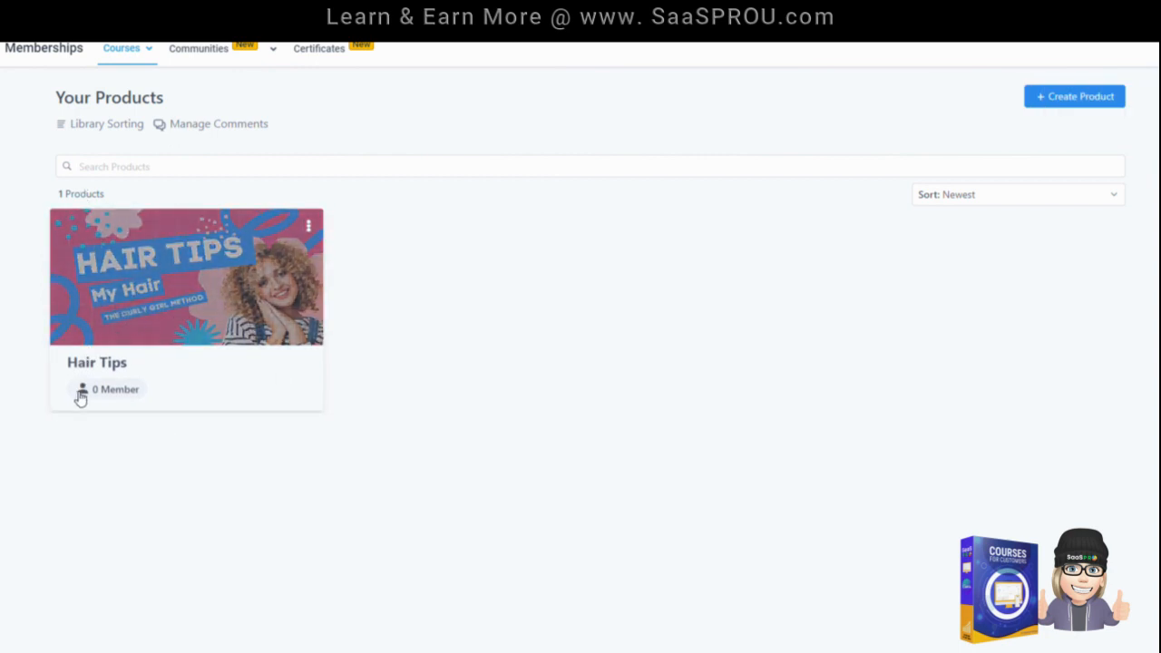
left_click(207, 275)
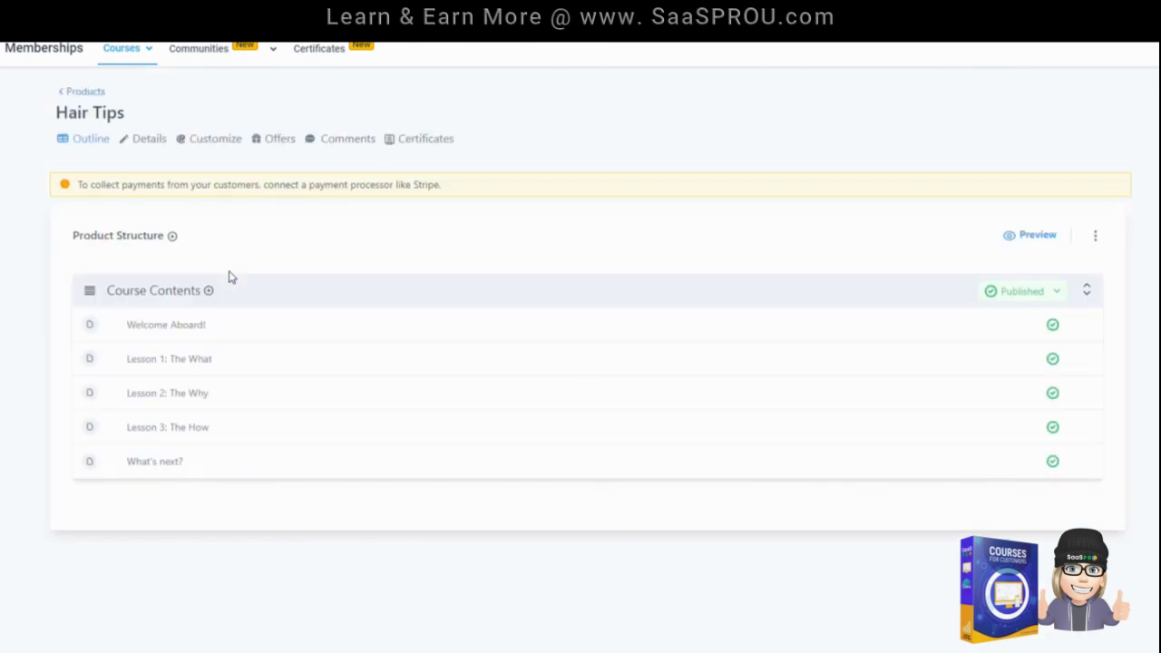
Examine the product's details, including the customization section's instructor fields and logo image
left_click(148, 139)
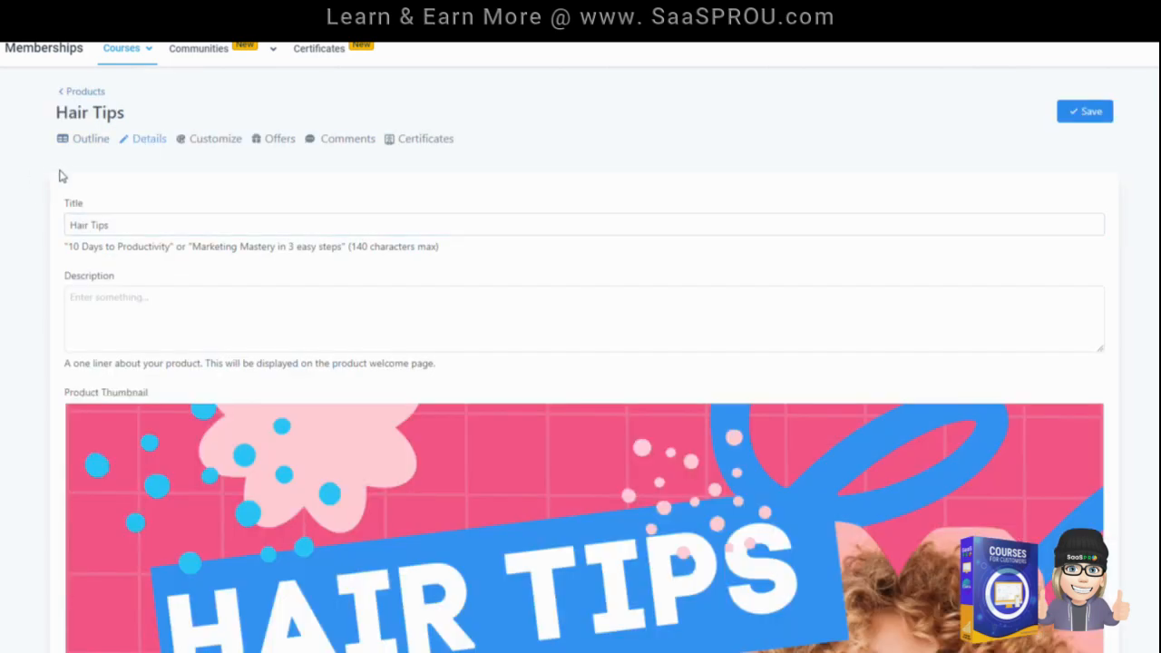
left_click(109, 316)
scroll(109, 317, "down", 3)
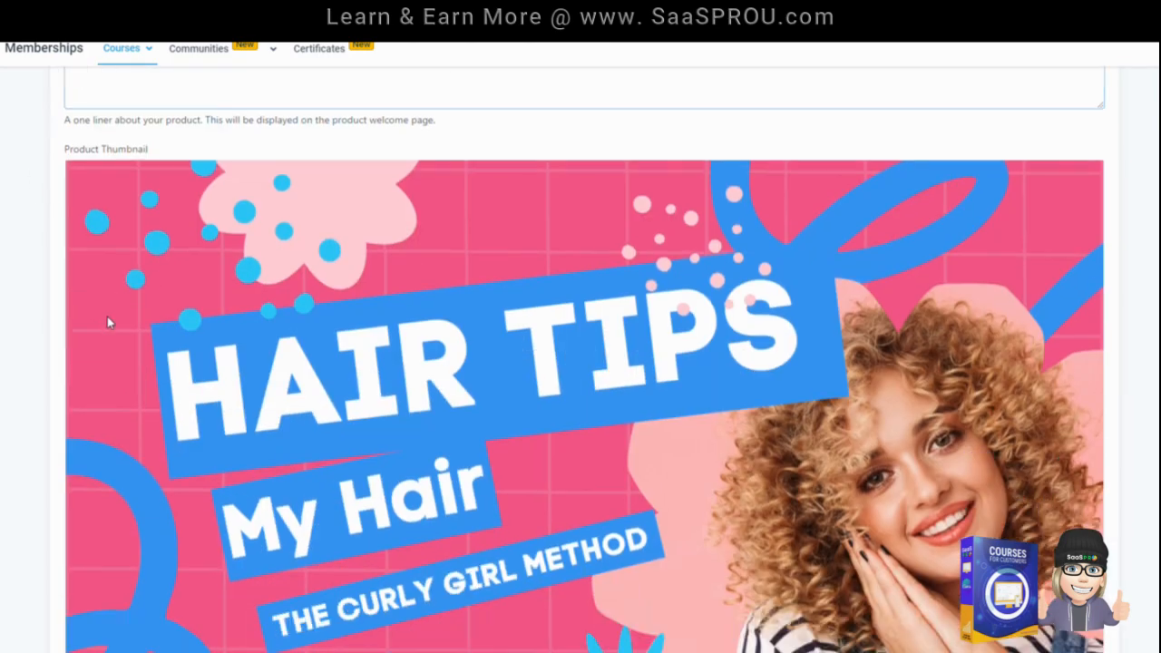
scroll(410, 467, "down", 2)
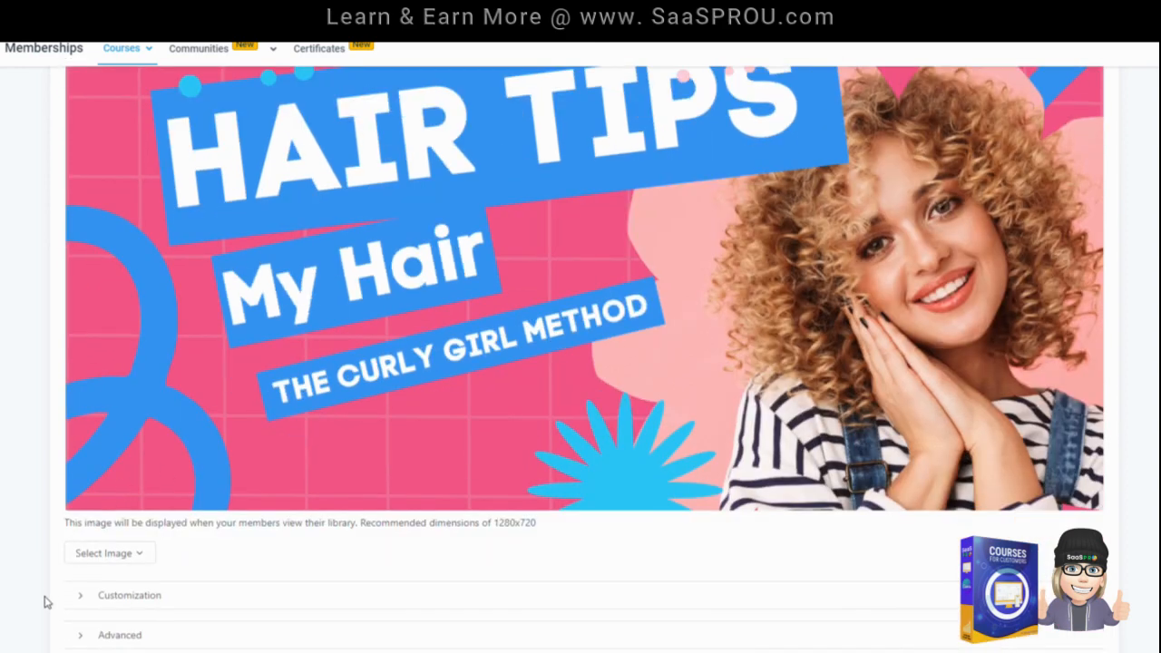
left_click(118, 596)
scroll(229, 553, "down", 1)
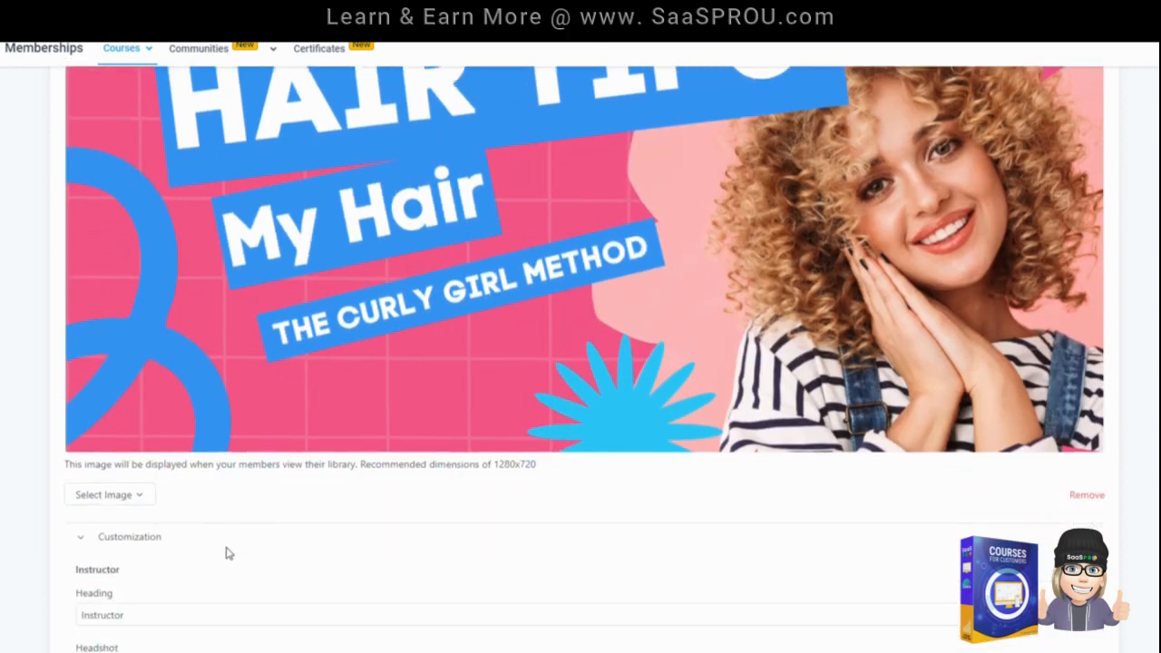
scroll(229, 553, "down", 8)
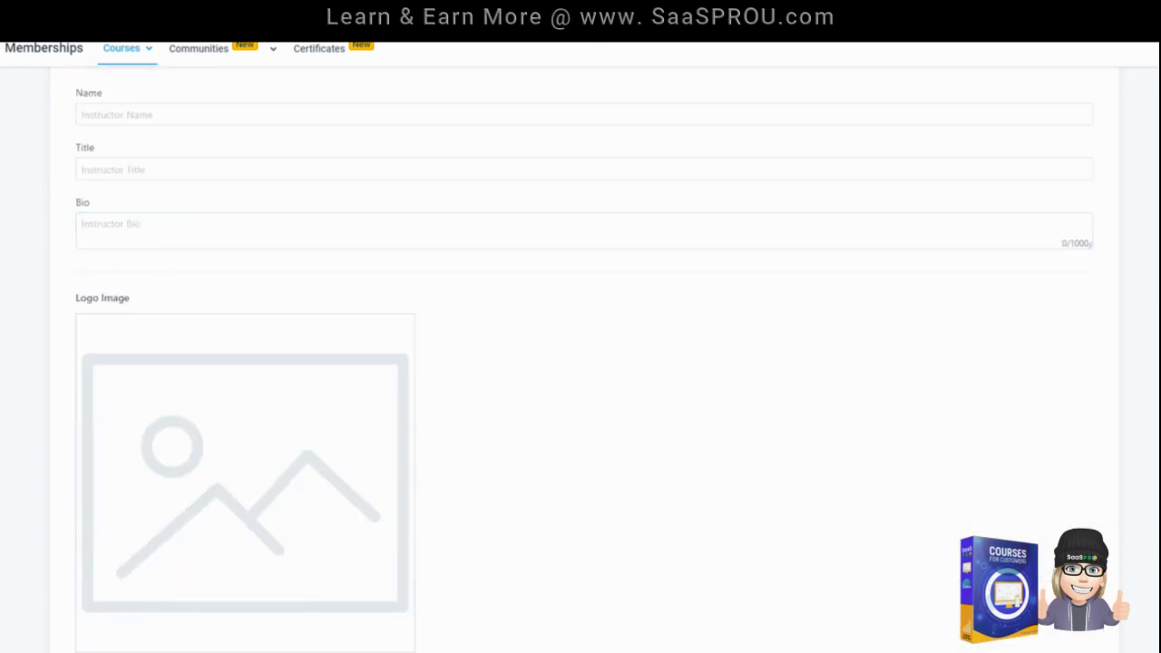
scroll(181, 535, "down", 3)
scroll(229, 530, "up", 15)
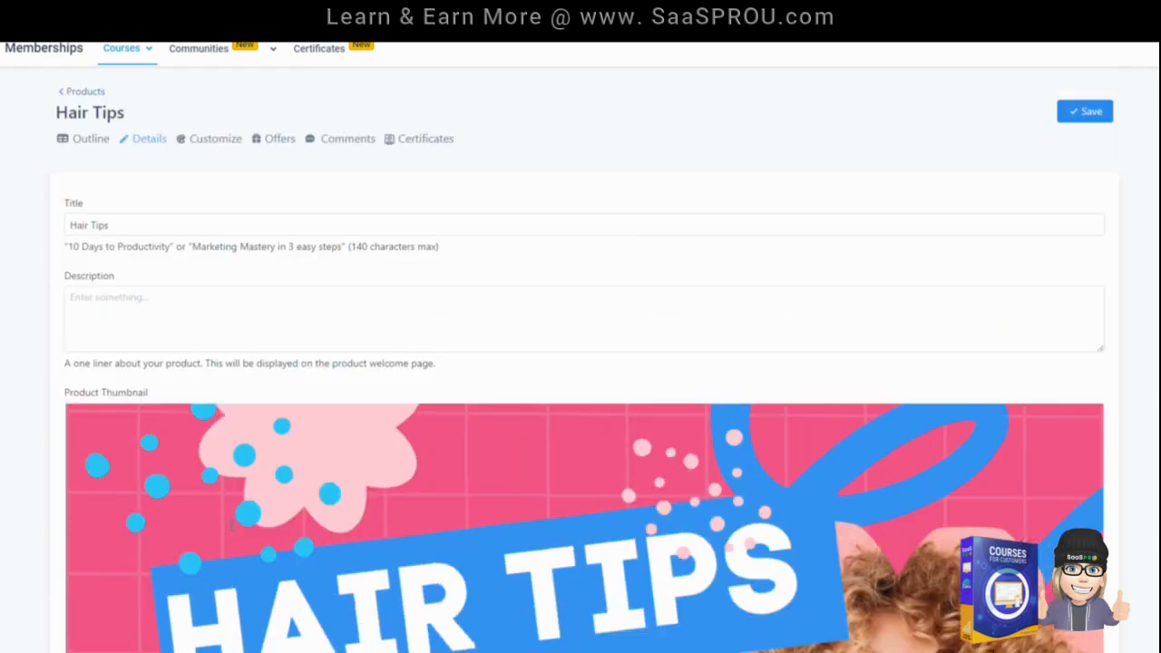
Return to the course outline and preview the Hair Tips welcome page
left_click(83, 141)
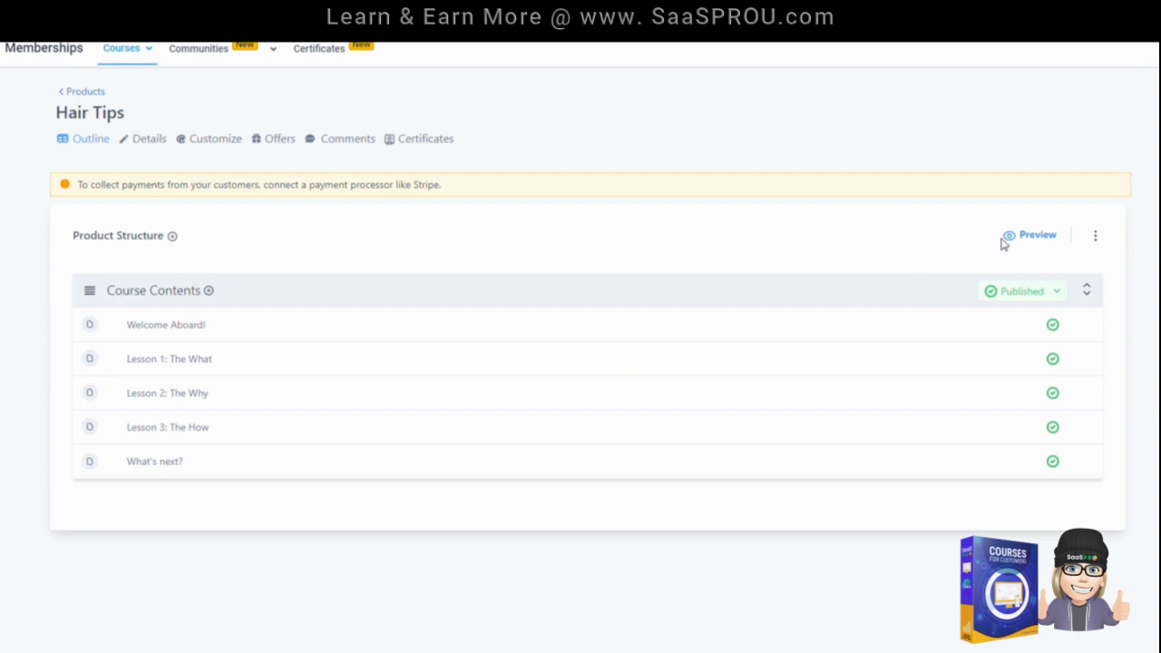
left_click(1036, 237)
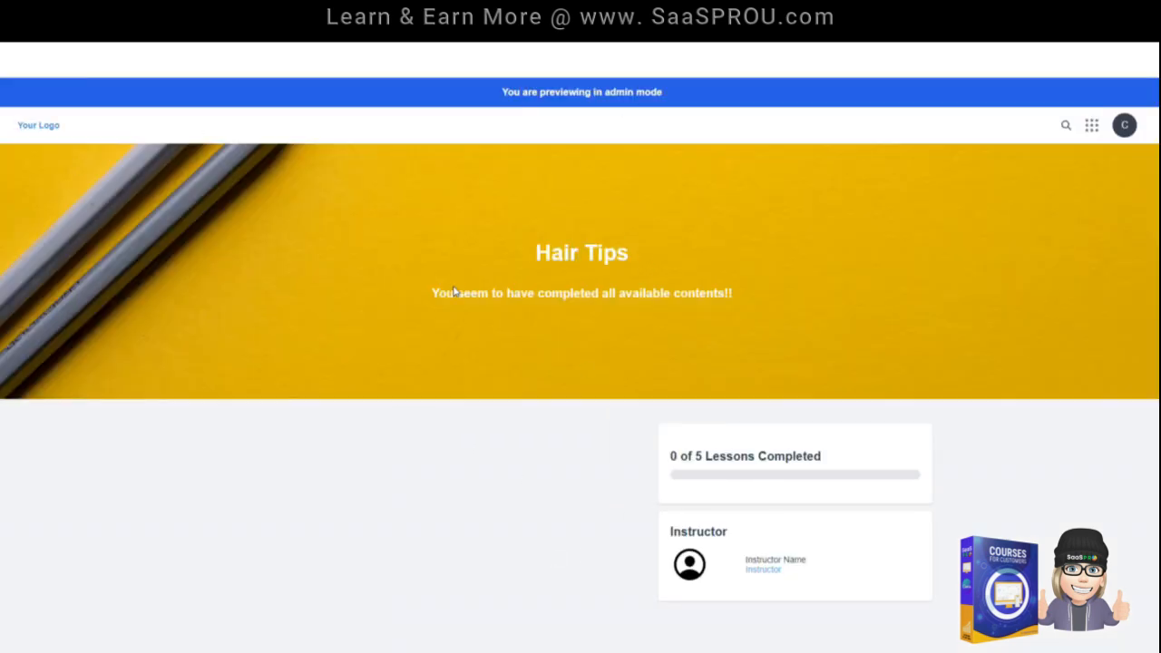
triple_click(620, 294)
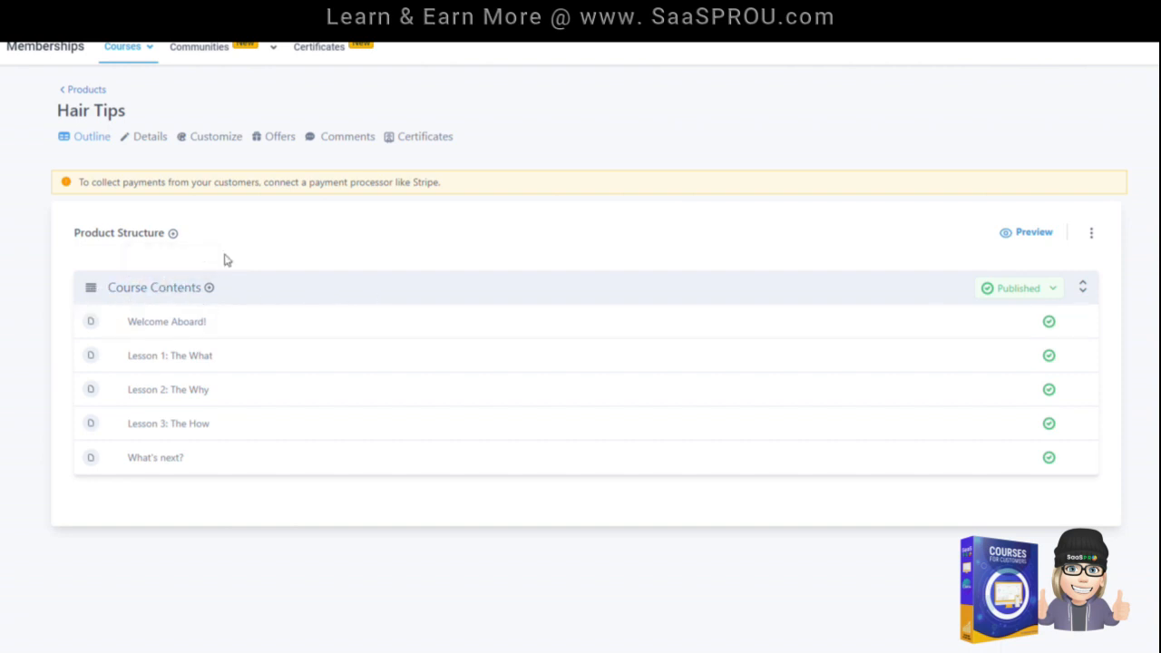
Add a new category titled MODULE 2 to the product structure
mouse_move(172, 236)
left_click(161, 267)
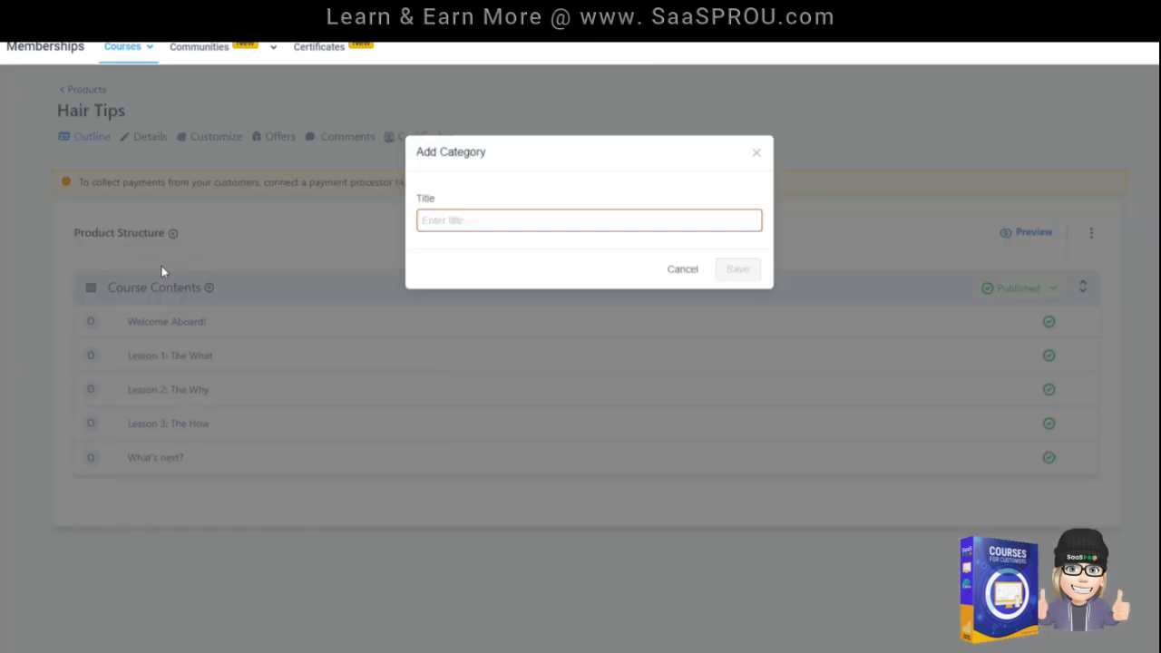
type("MODULE 2")
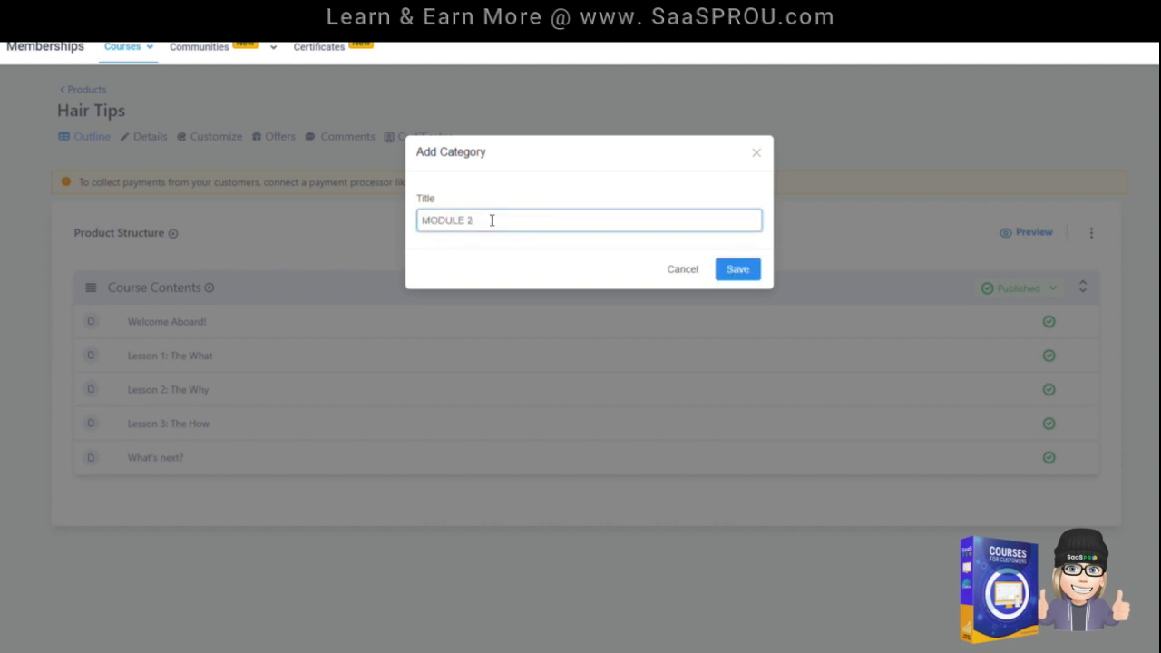
key("Return")
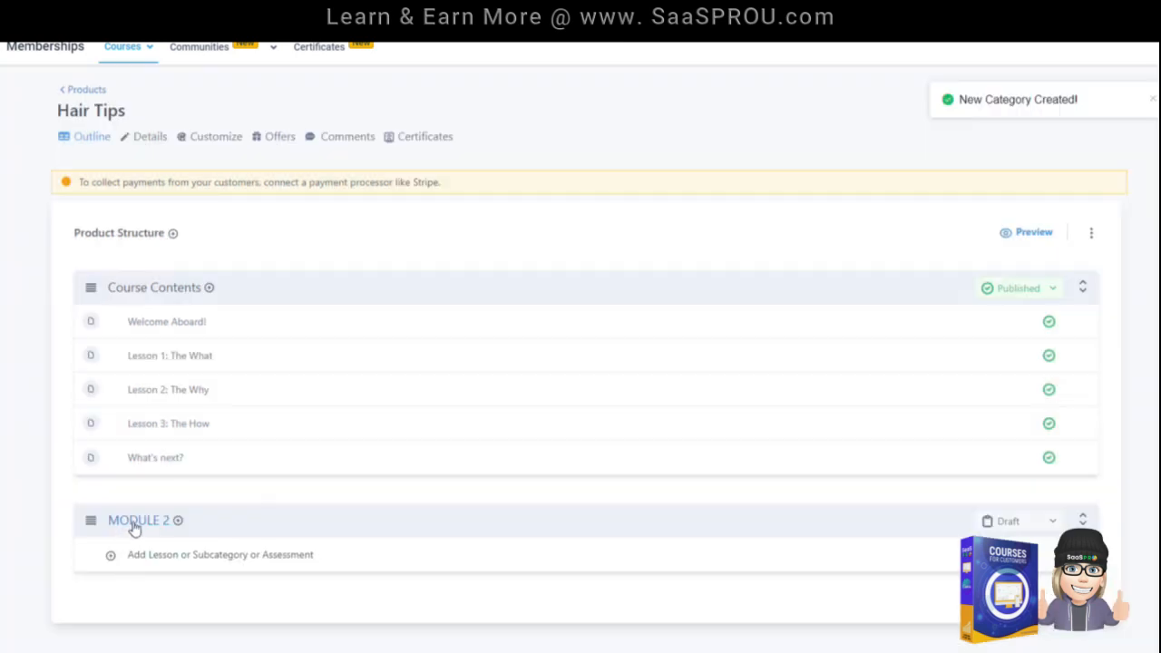
Rename the Course Contents category as MODULE 1 and save it
left_click(153, 288)
triple_click(190, 228)
type("MODULE 1")
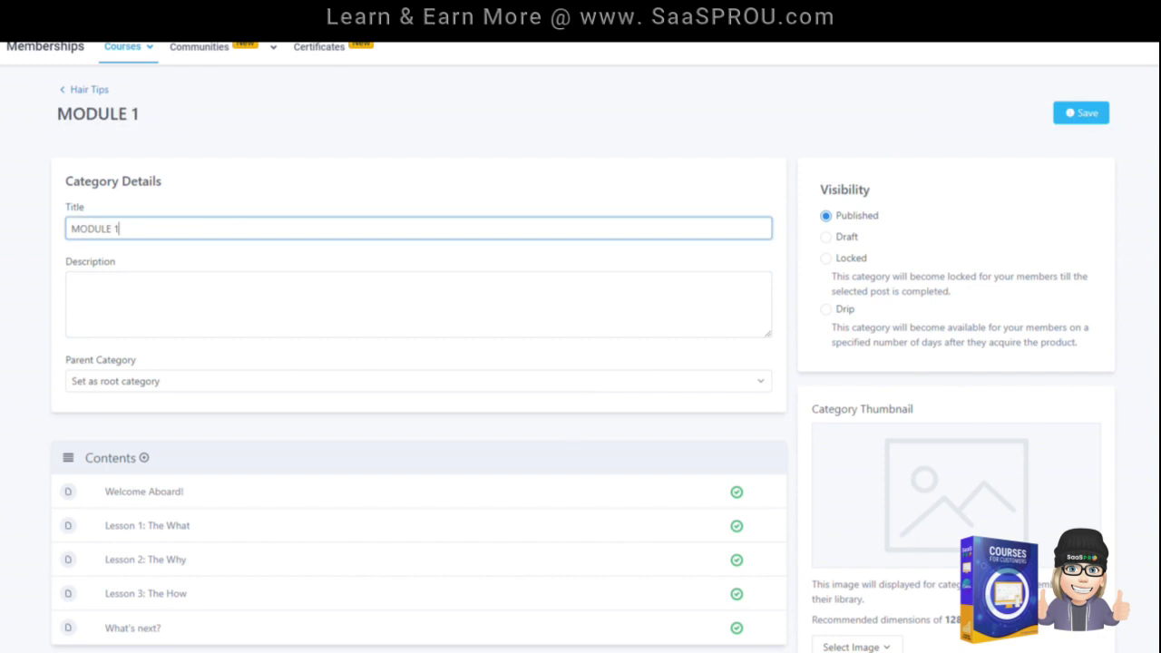
key("Return")
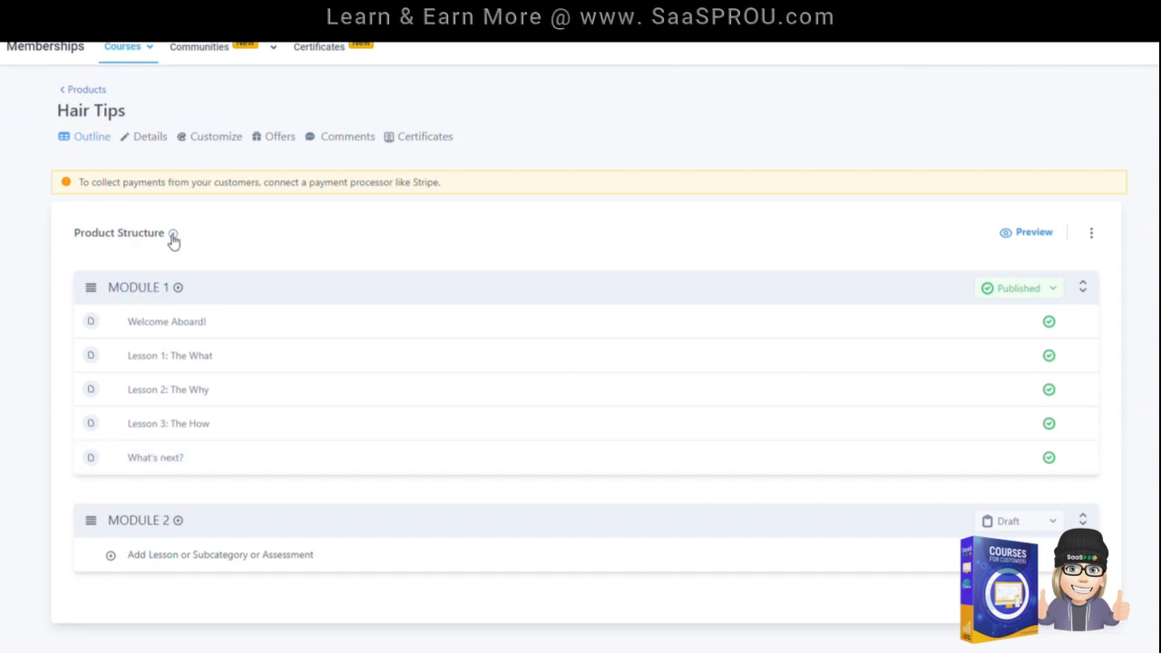
Open the MODULE 1 category and try Locked visibility with both Lock Post and Lock Category set to None
left_click(127, 294)
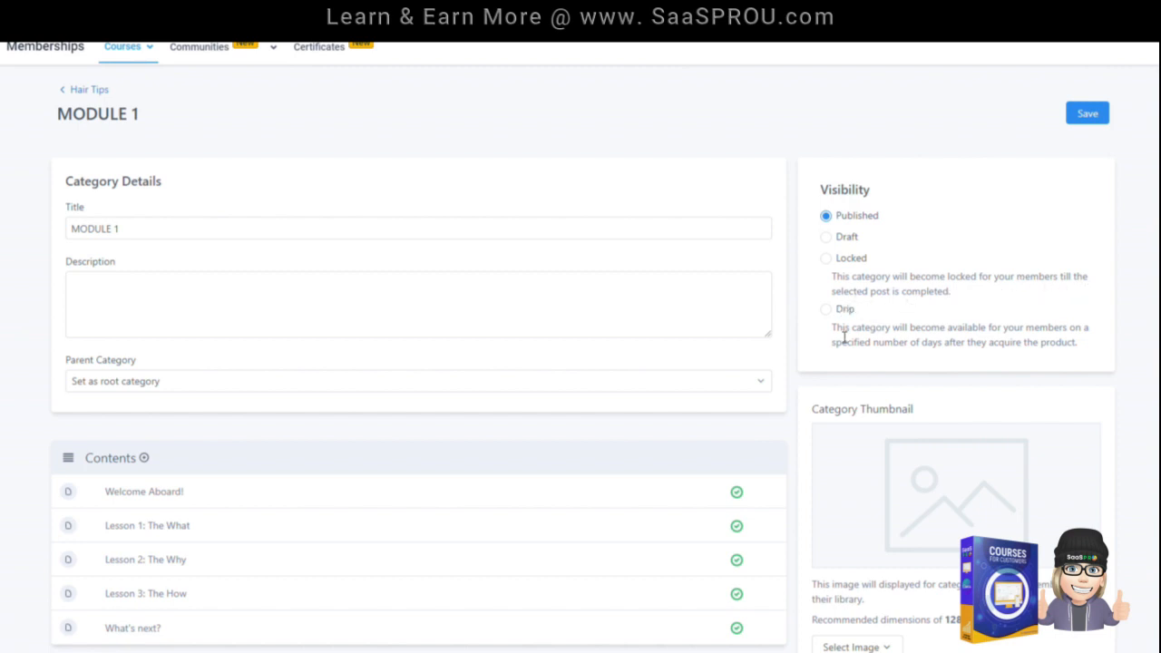
left_click(881, 281)
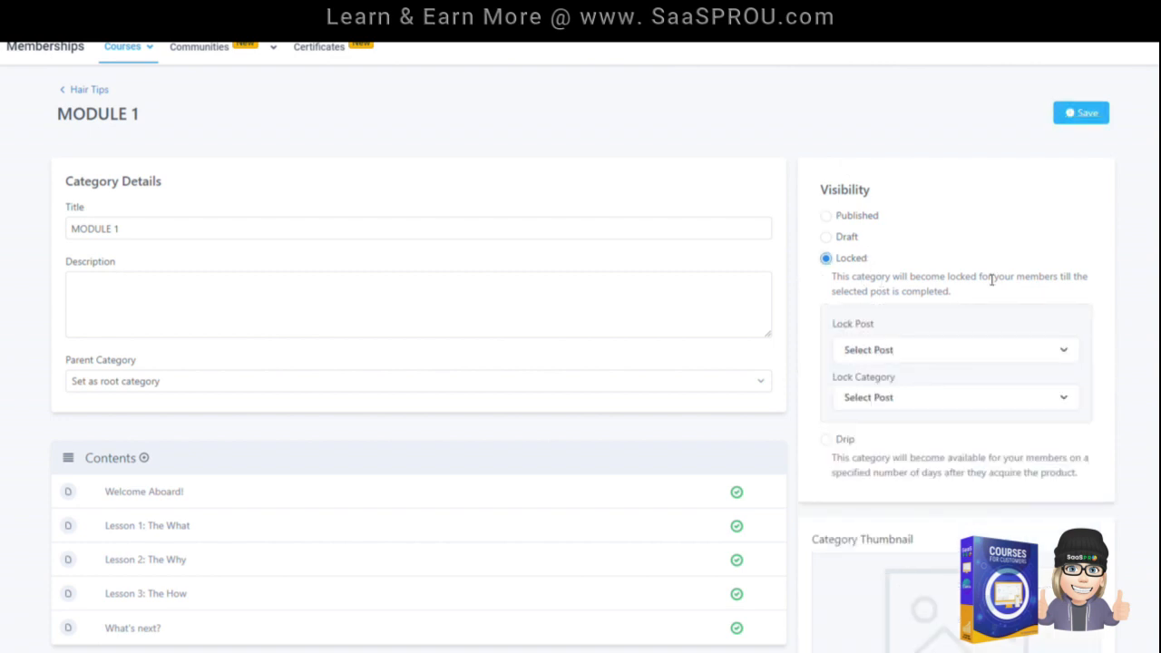
left_click(886, 360)
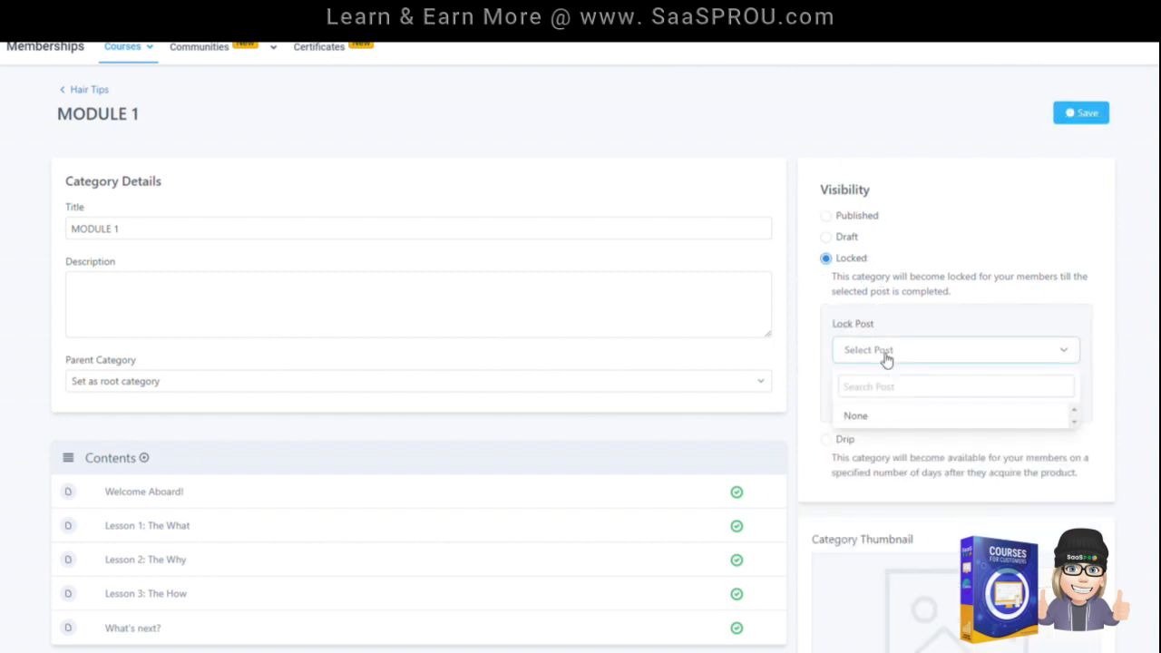
left_click(880, 419)
left_click(877, 407)
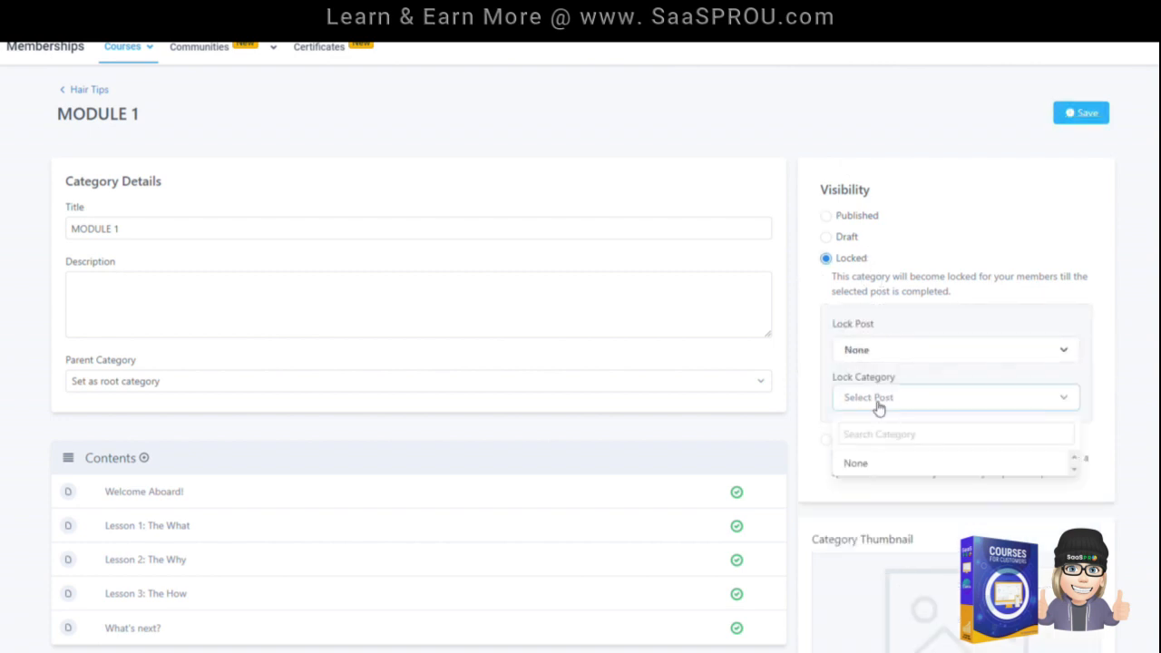
left_click(874, 466)
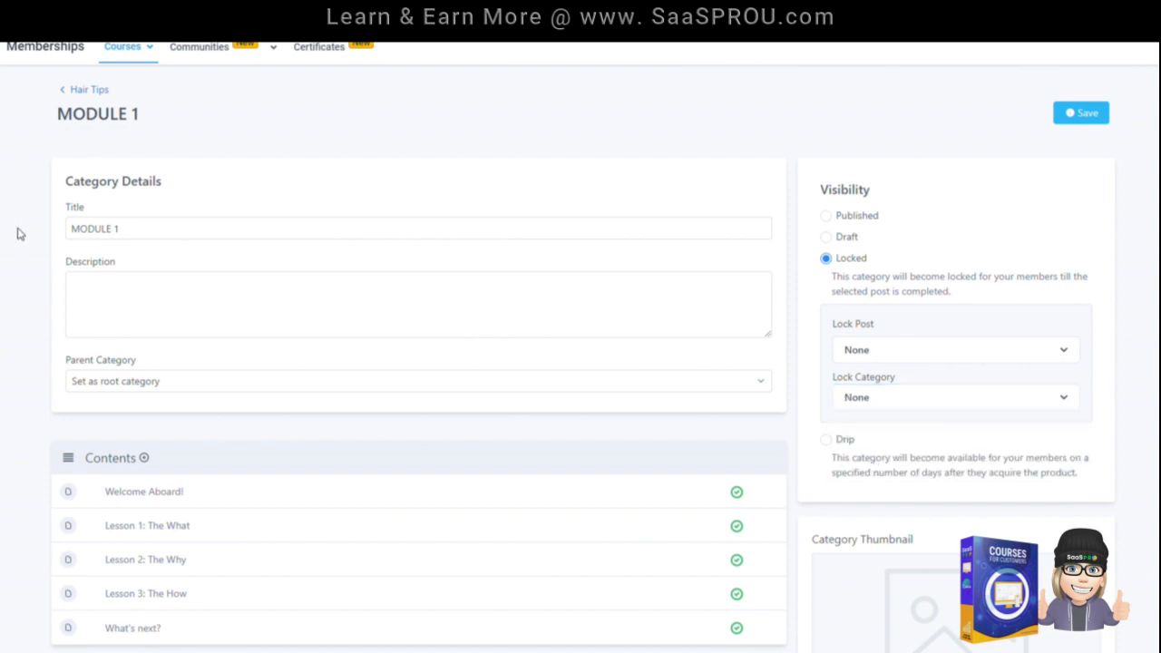
Try the Draft and Drip visibility options for MODULE 1, and set its visibility back to Published
left_click(825, 237)
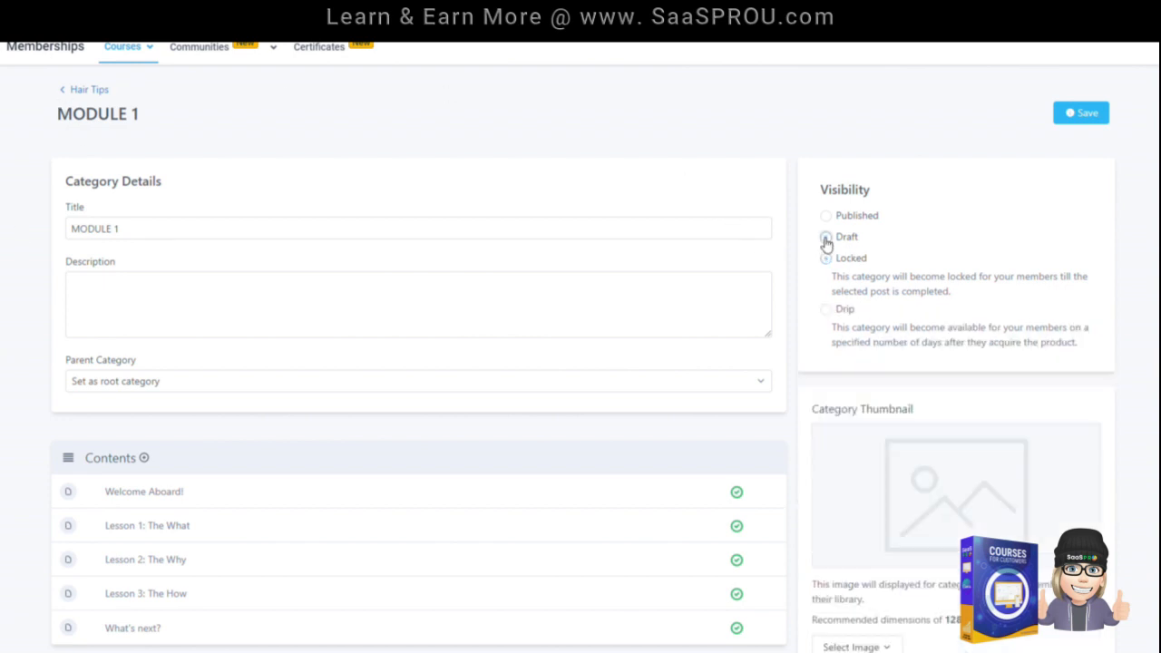
left_click(825, 310)
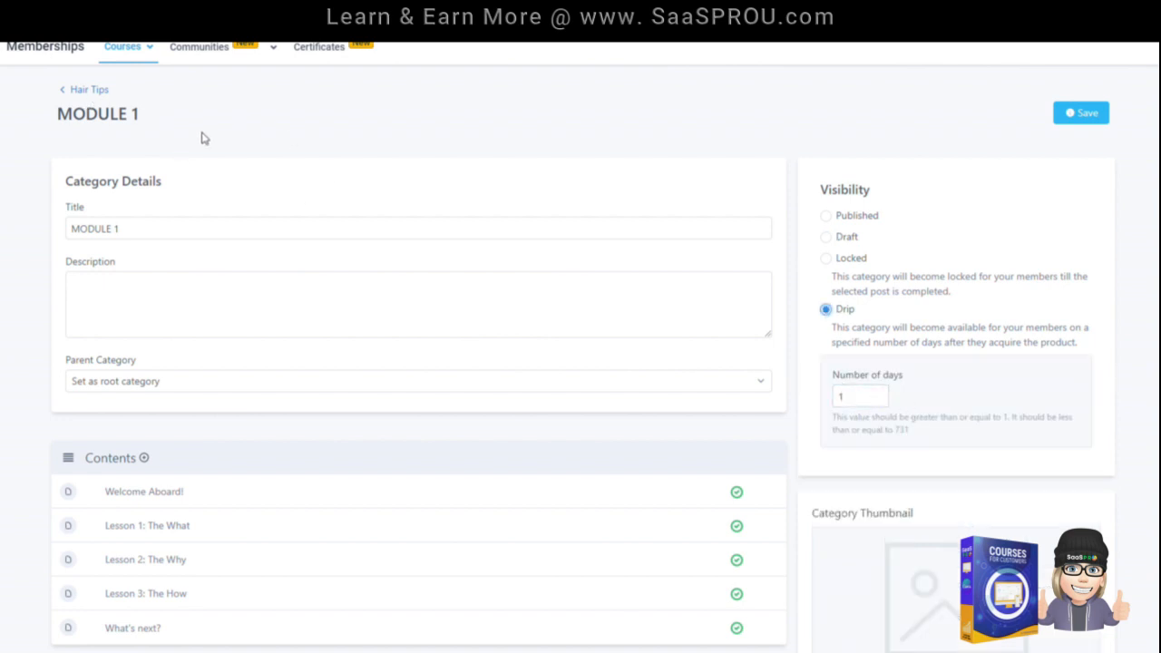
left_click(846, 398)
left_click(832, 221)
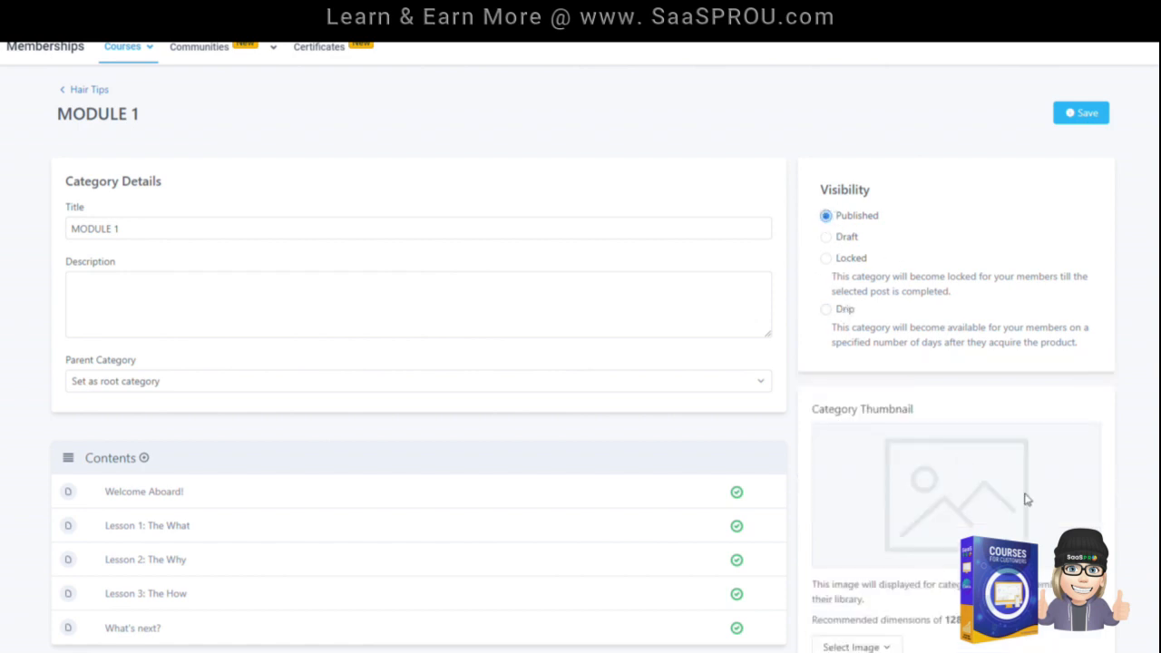
scroll(941, 536, "down", 1)
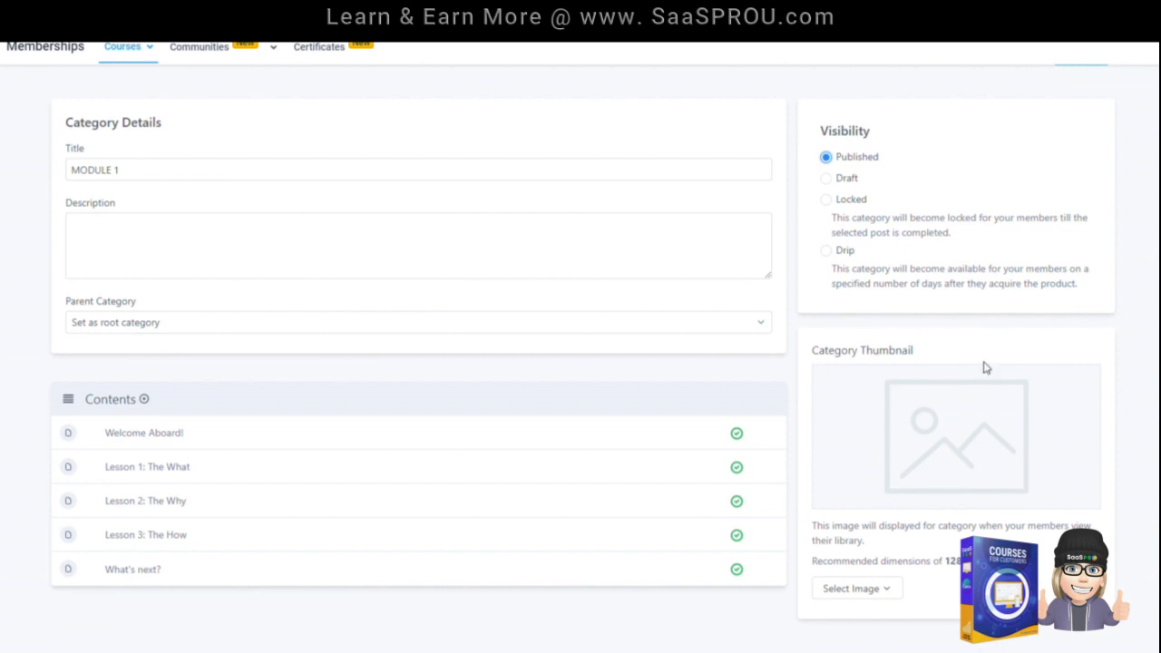
Upload the "Module 1 (1)" image as the category thumbnail for MODULE 1 and save the category
left_click(862, 588)
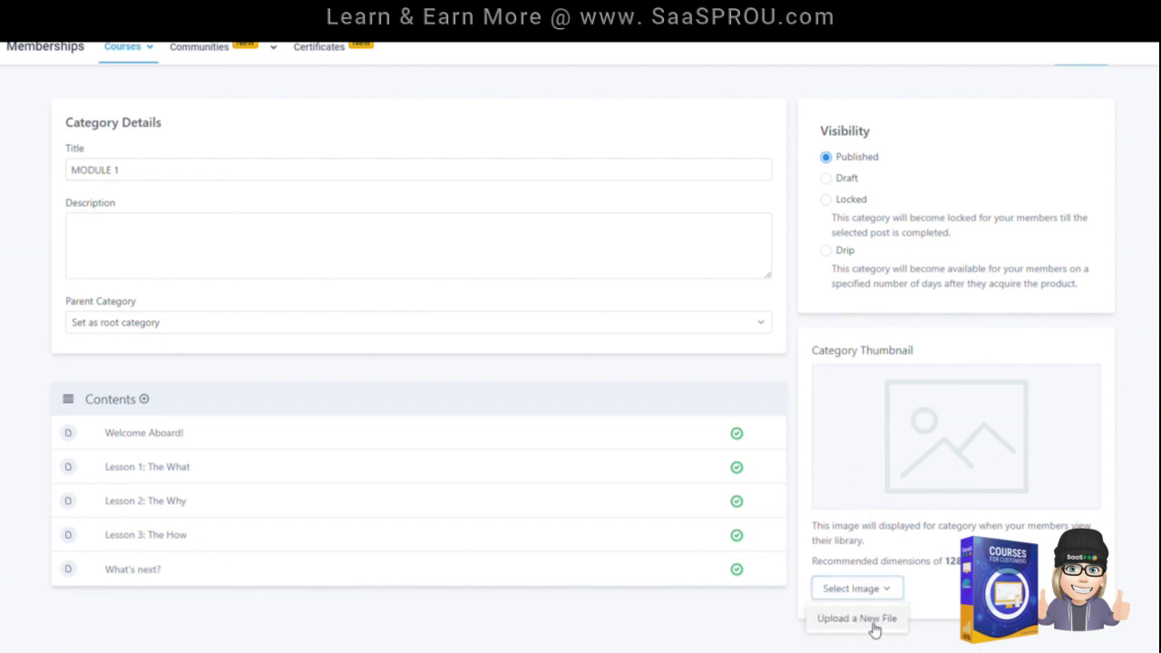
left_click(873, 622)
left_click(590, 217)
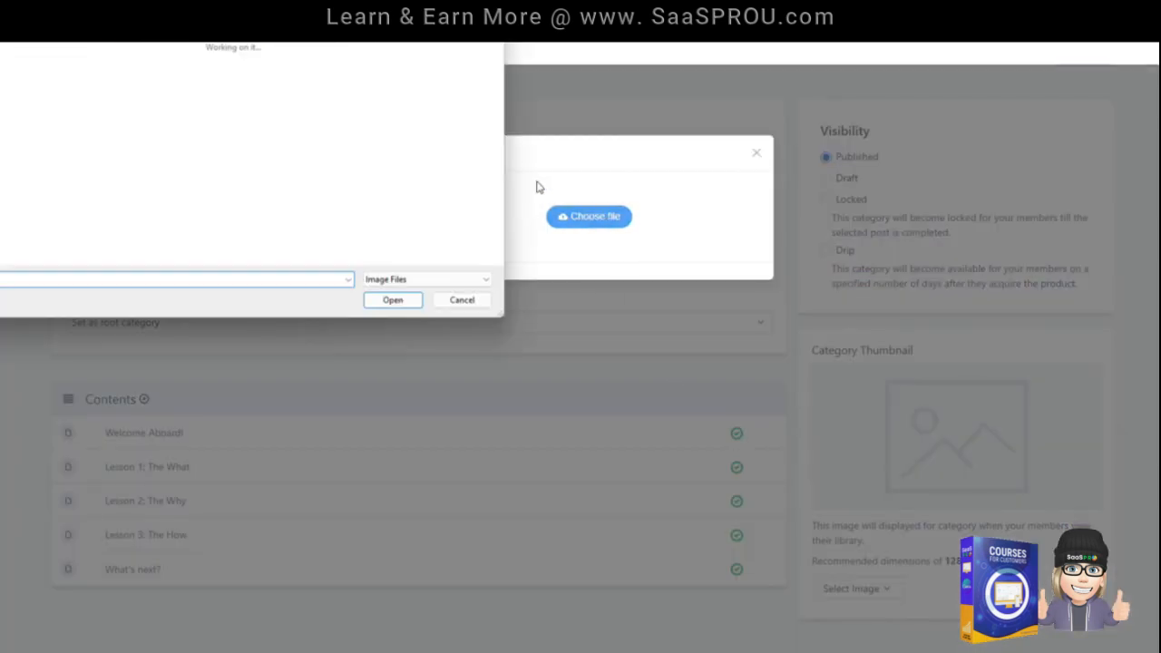
scroll(227, 83, "up", 2)
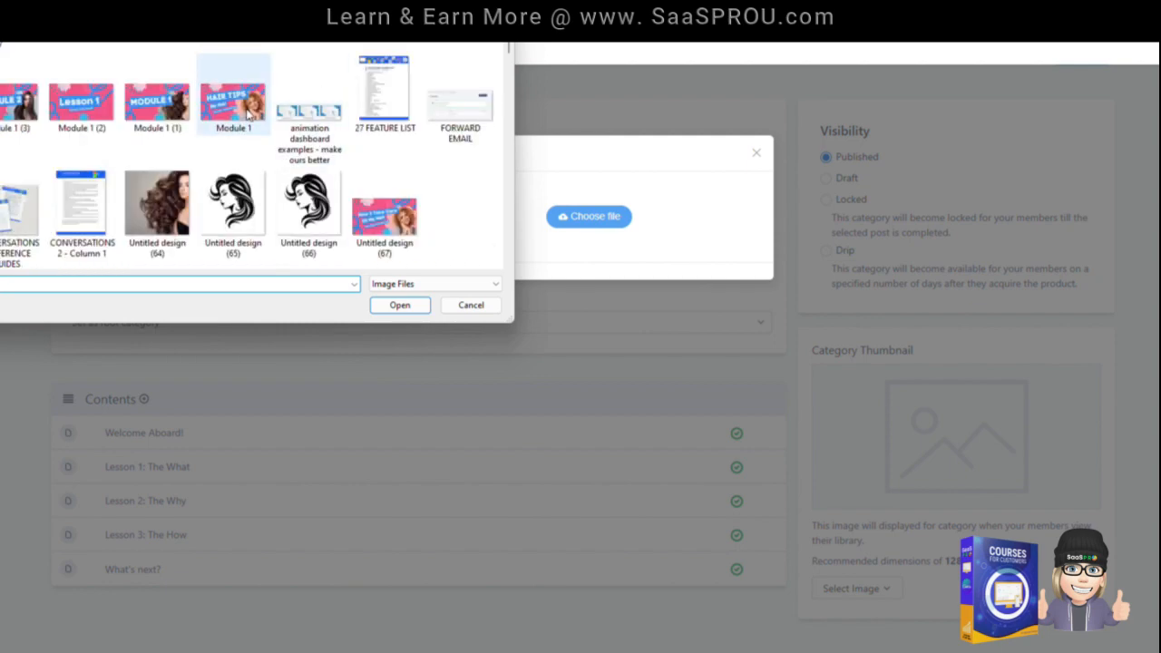
double_click(154, 127)
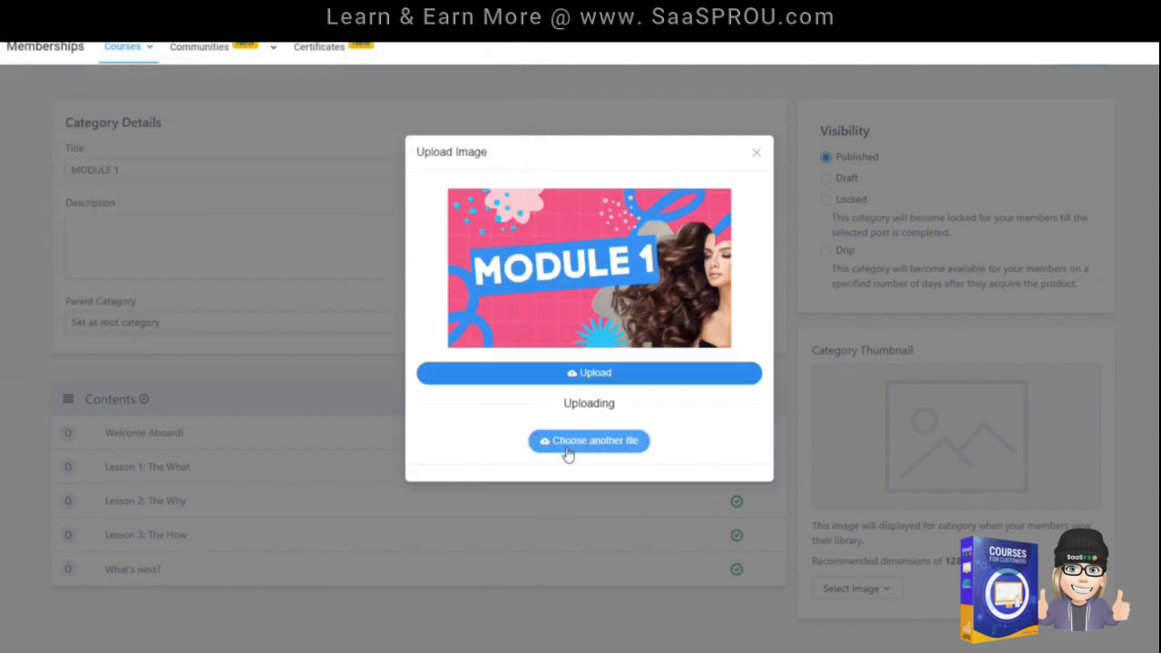
left_click(634, 376)
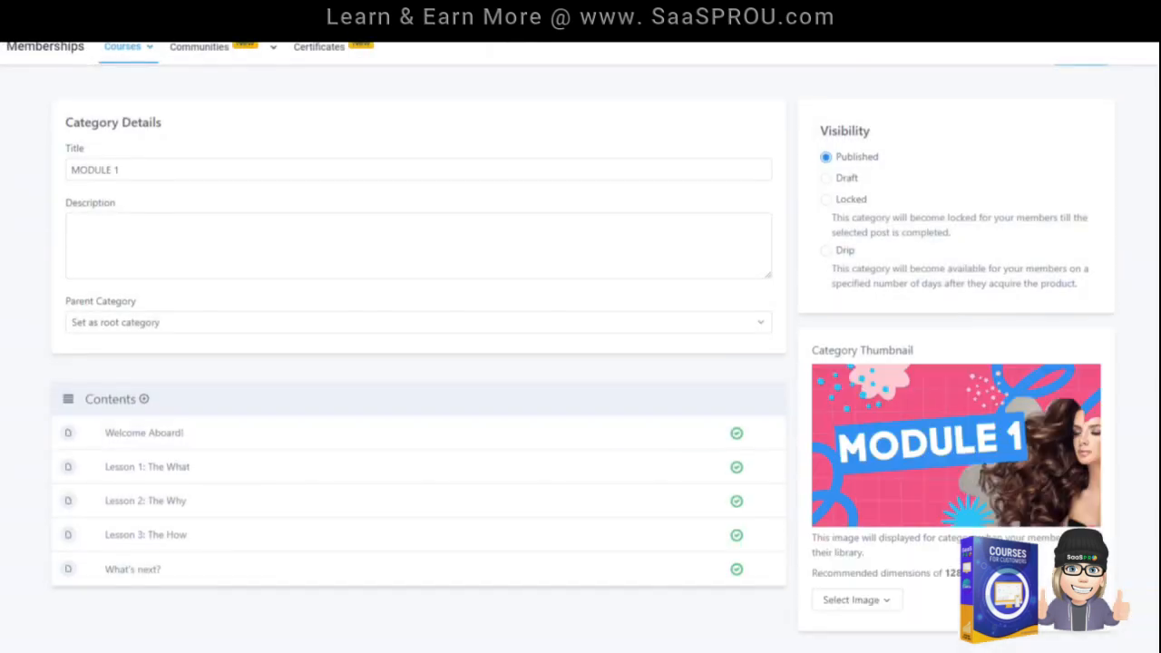
left_click(1081, 56)
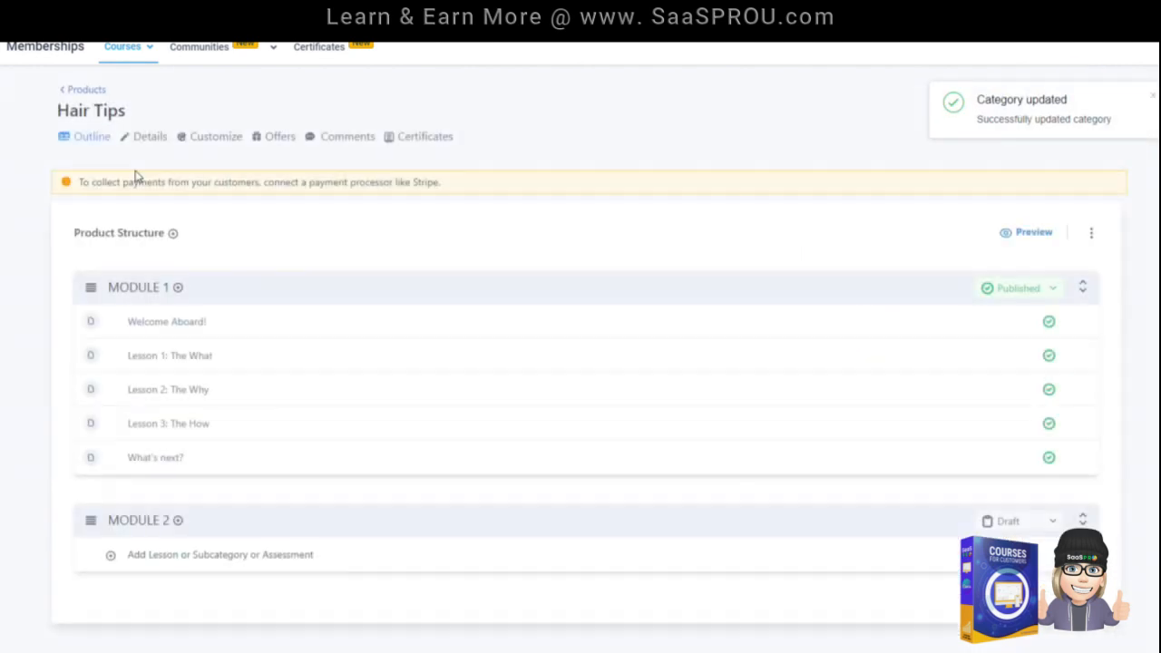
Preview the Hair Tips course and check the MODULE 1 lesson list and the thumbnail on the Categories page
left_click(1035, 234)
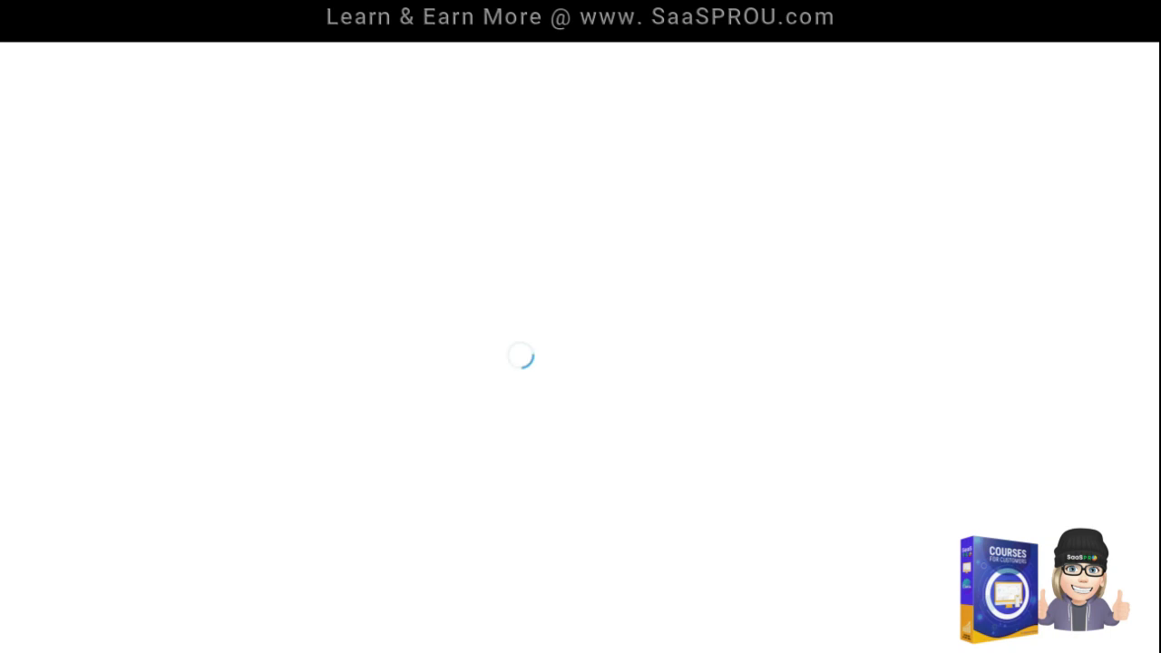
scroll(259, 339, "down", 3)
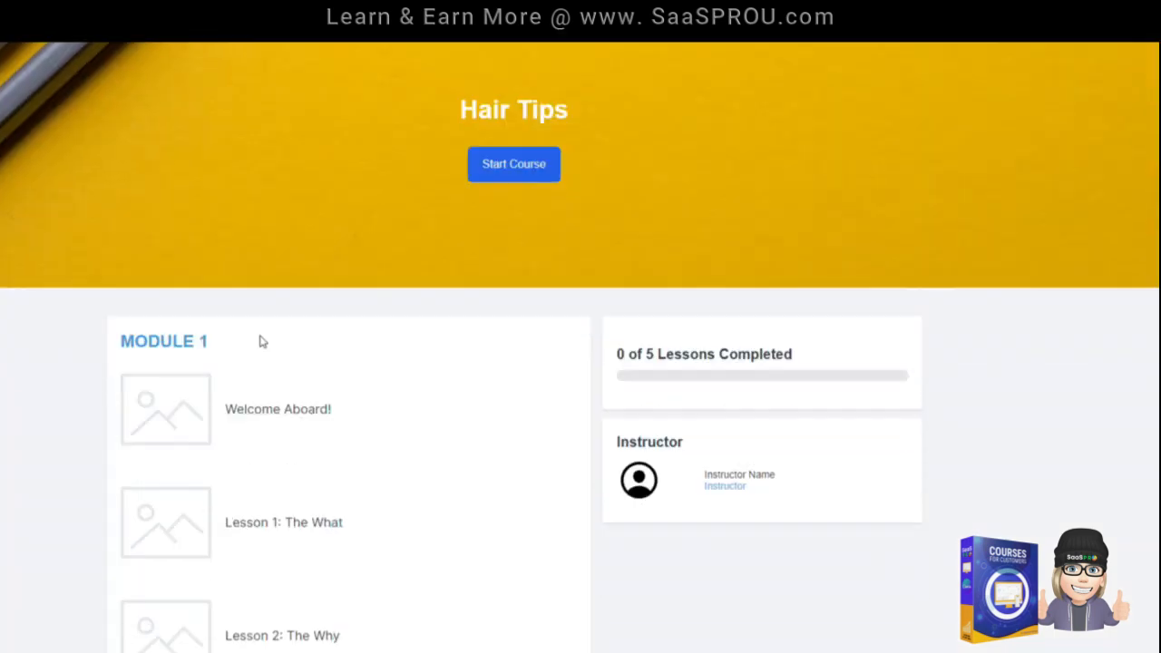
scroll(229, 308, "down", 2)
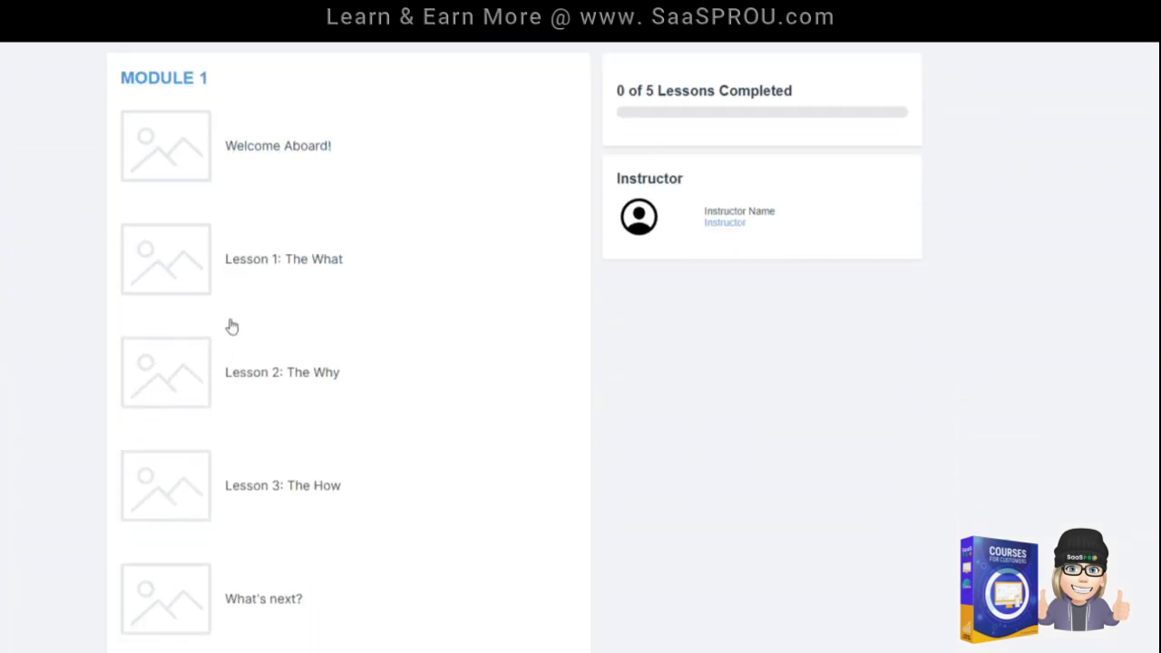
left_click(136, 88)
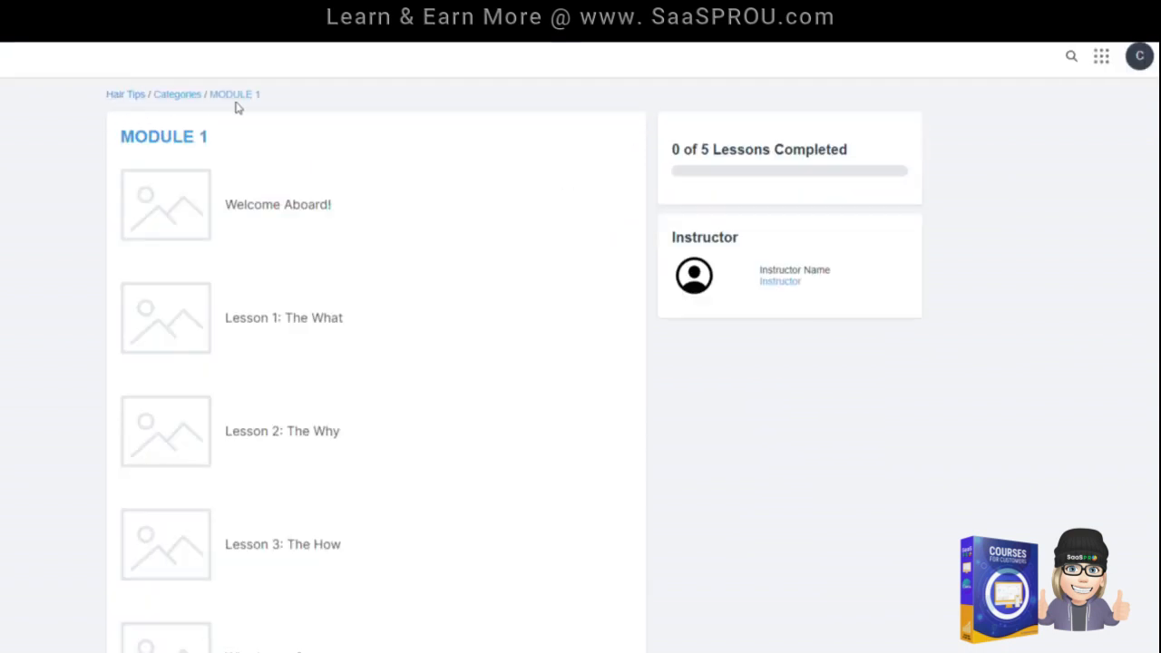
left_click(124, 95)
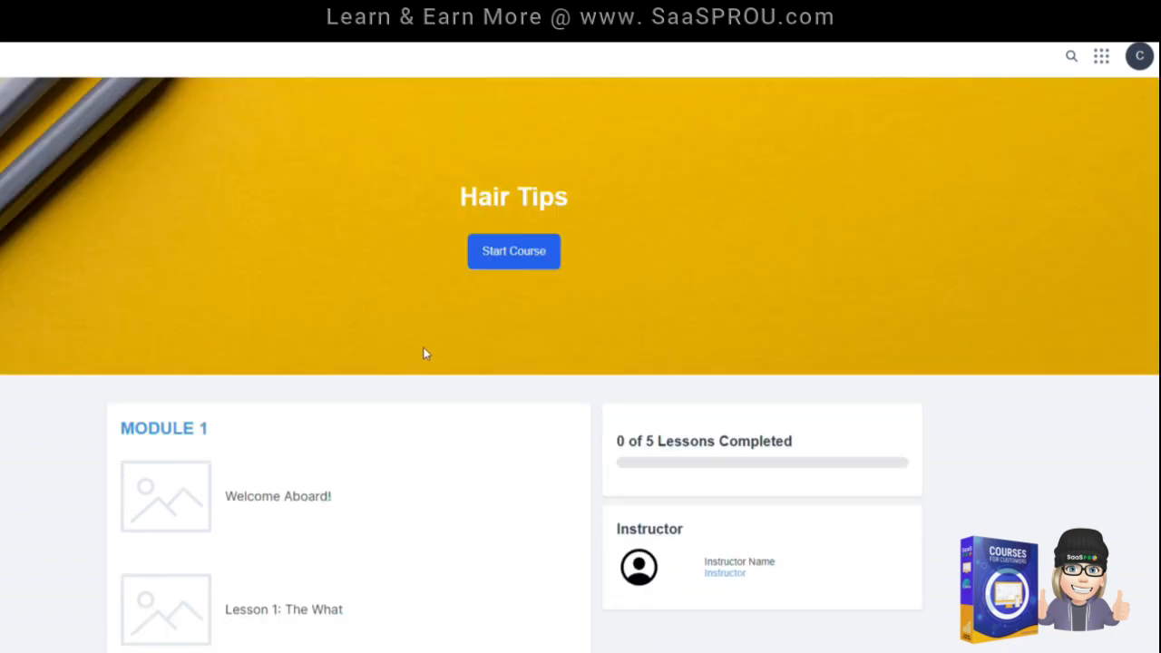
scroll(368, 448, "down", 3)
left_click(181, 148)
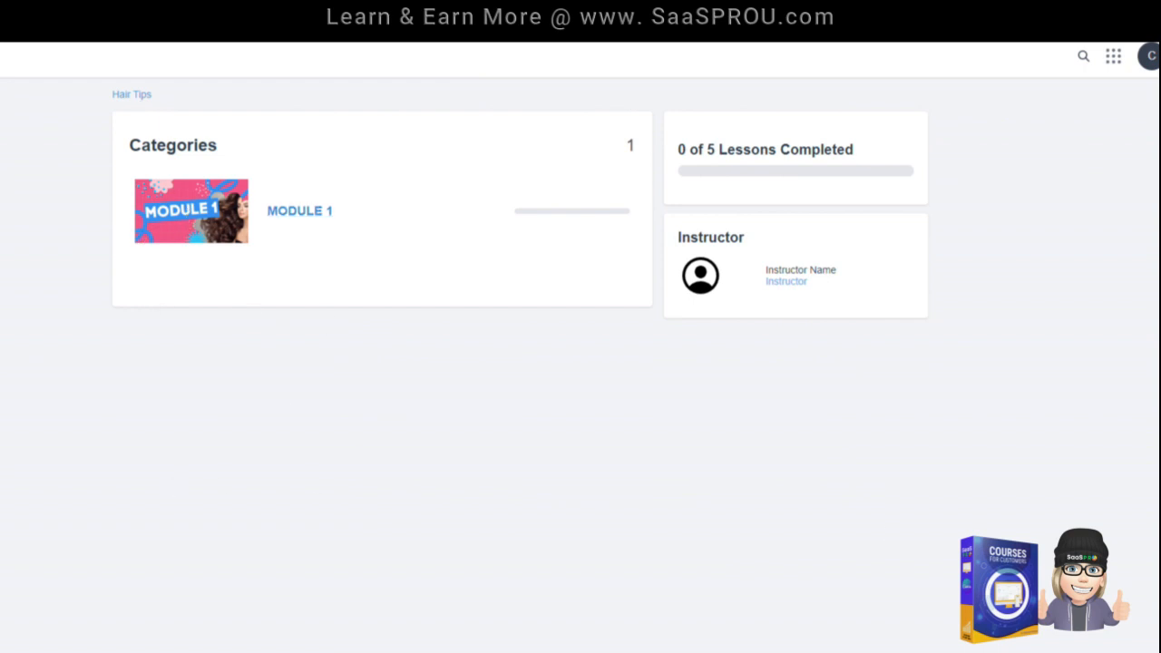
left_click(138, 96)
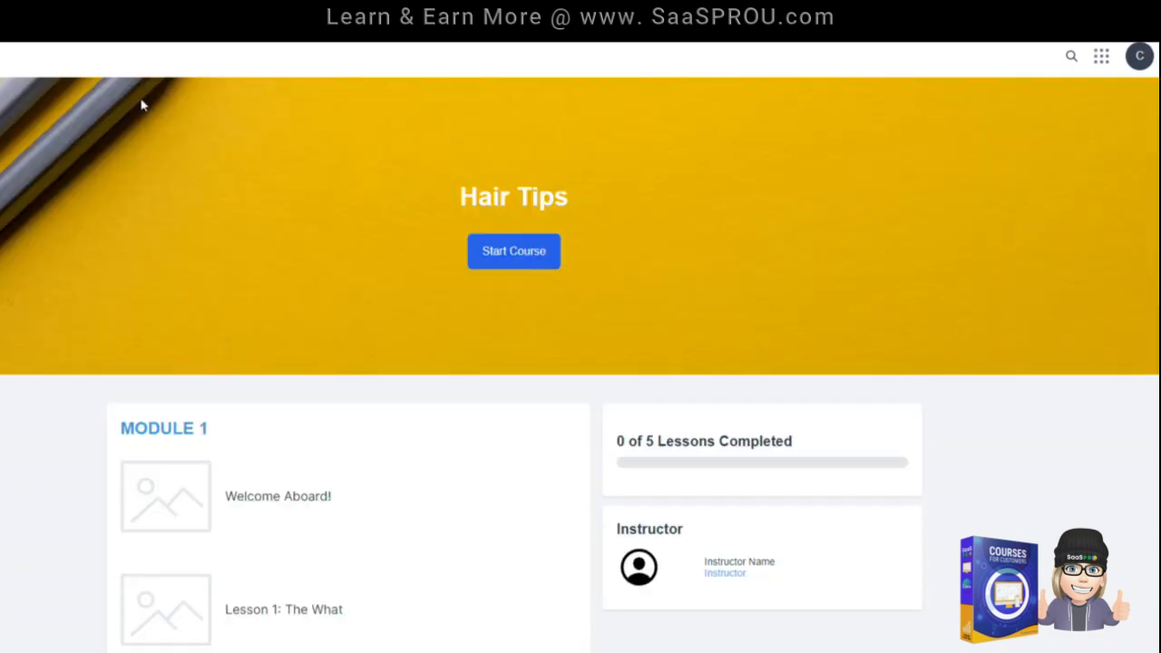
scroll(324, 439, "down", 1)
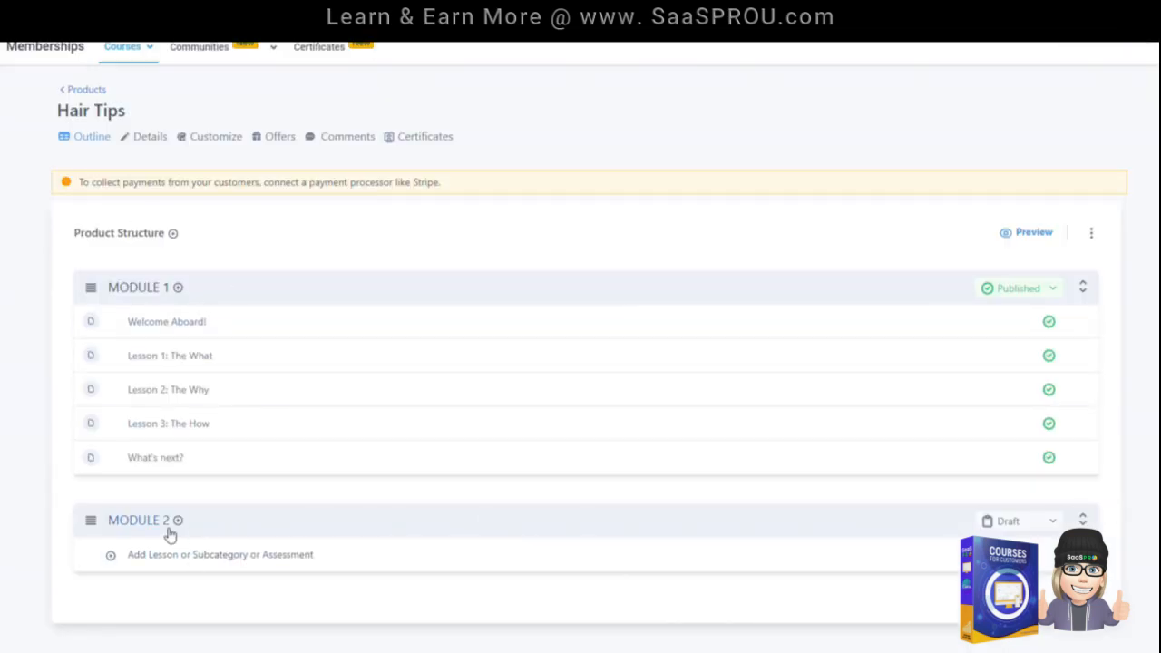
Set MODULE 2 to Published and save the MODULE 2 image as its category thumbnail
left_click(1019, 524)
left_click(1042, 548)
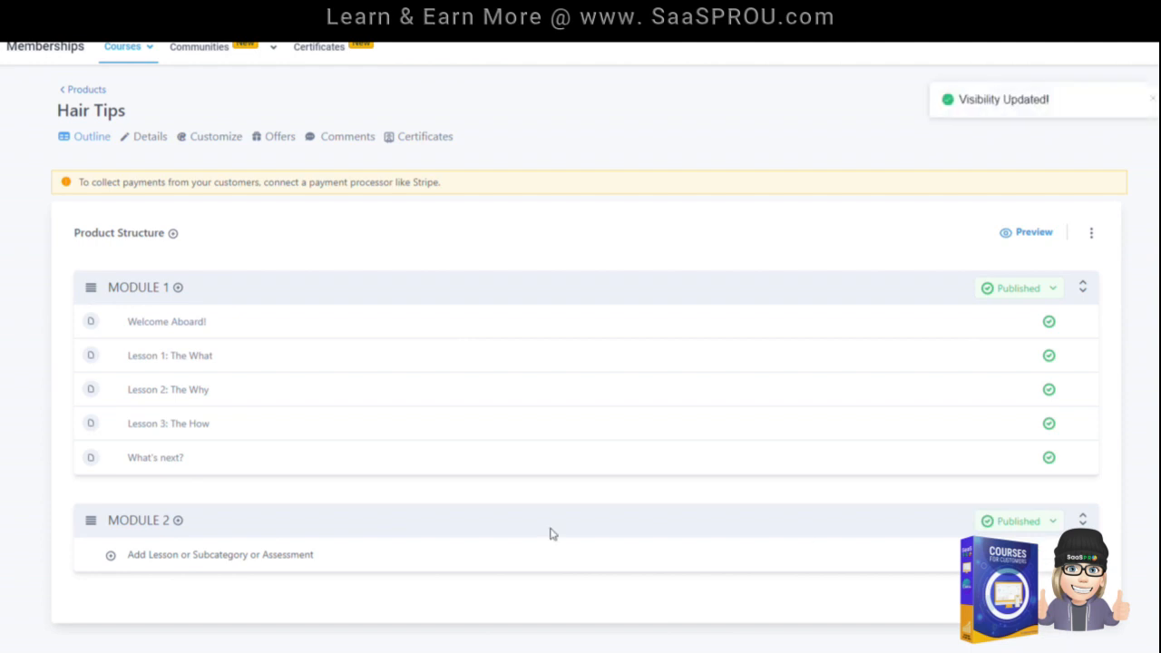
left_click(138, 521)
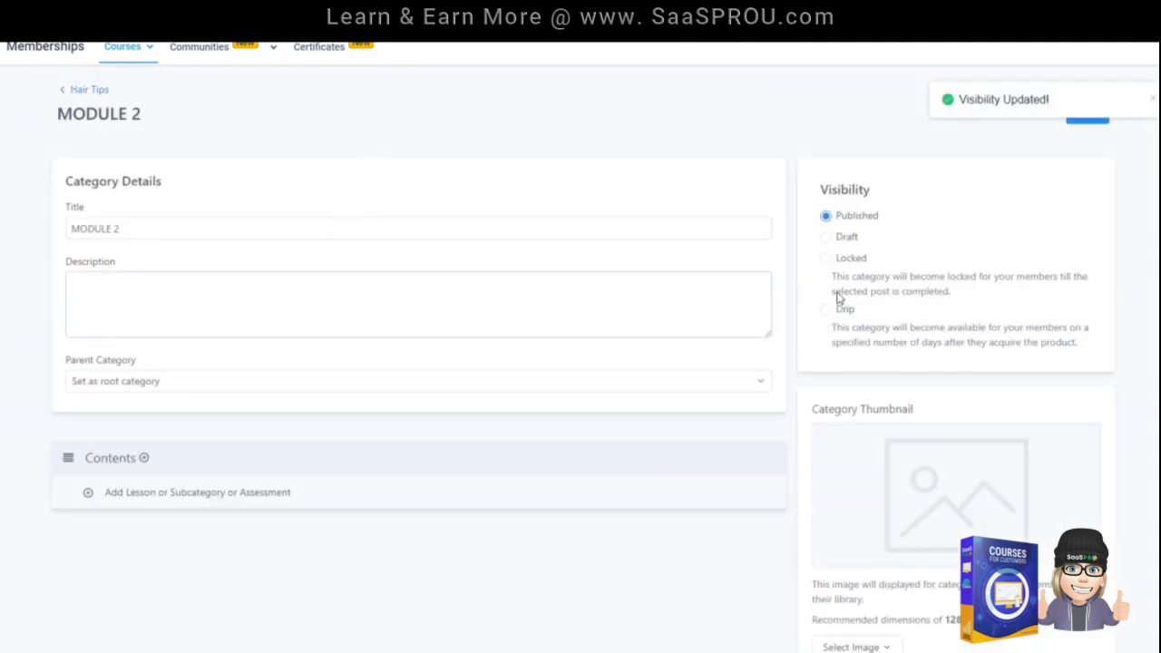
scroll(837, 296, "down", 1)
left_click(857, 587)
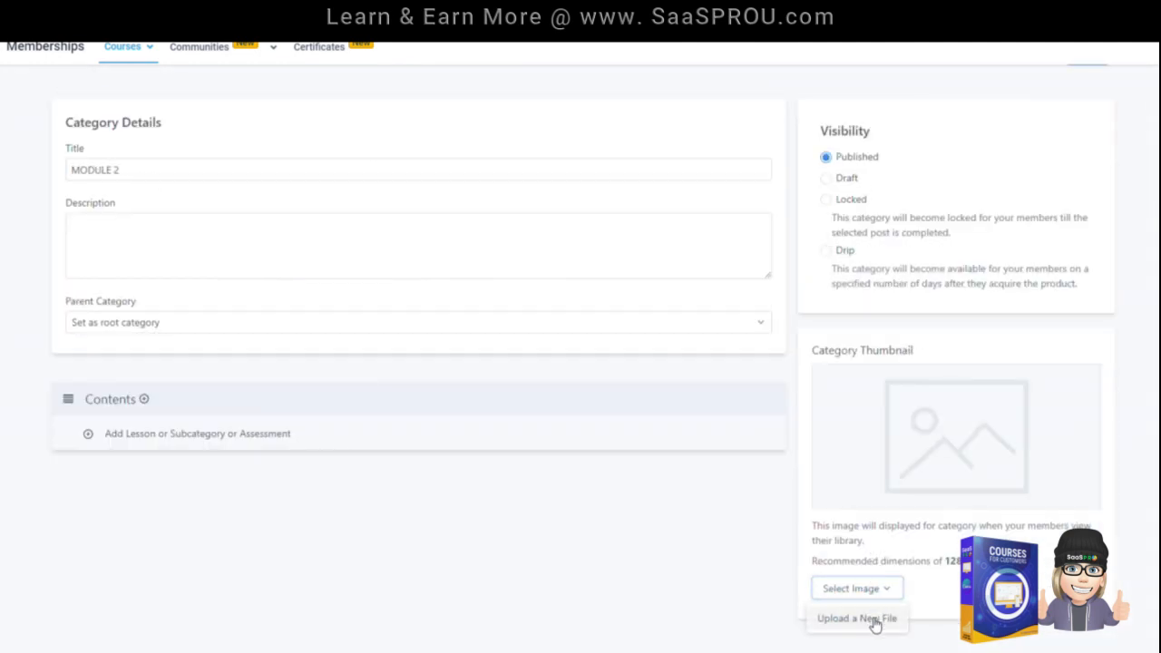
left_click(878, 619)
left_click(580, 217)
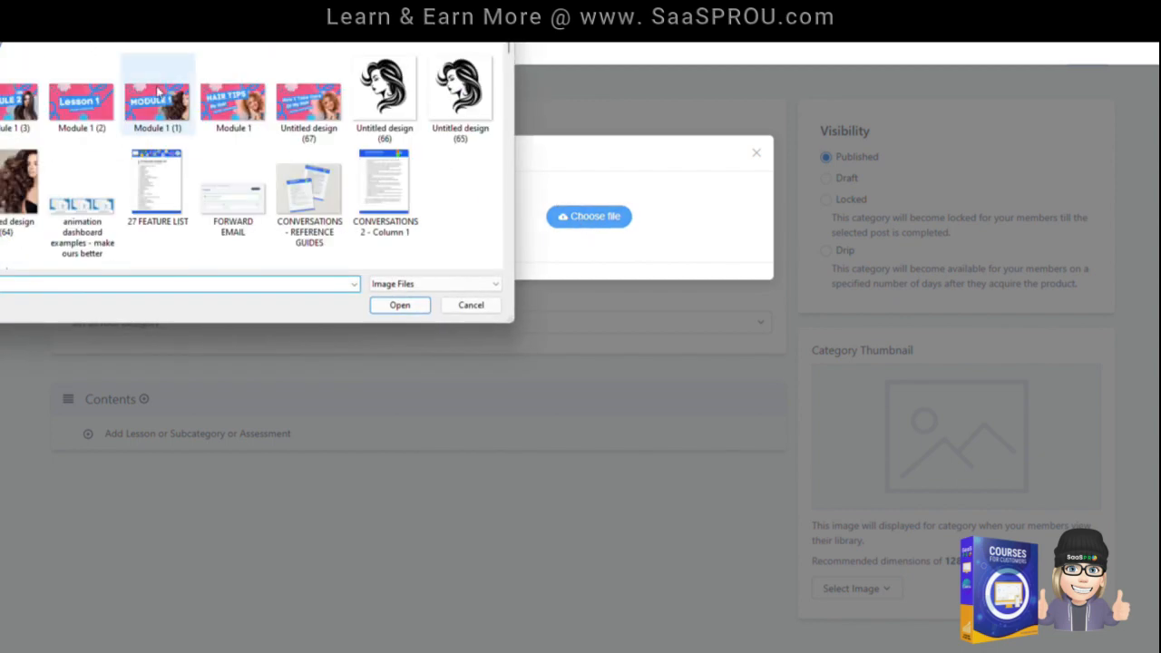
left_click(400, 305)
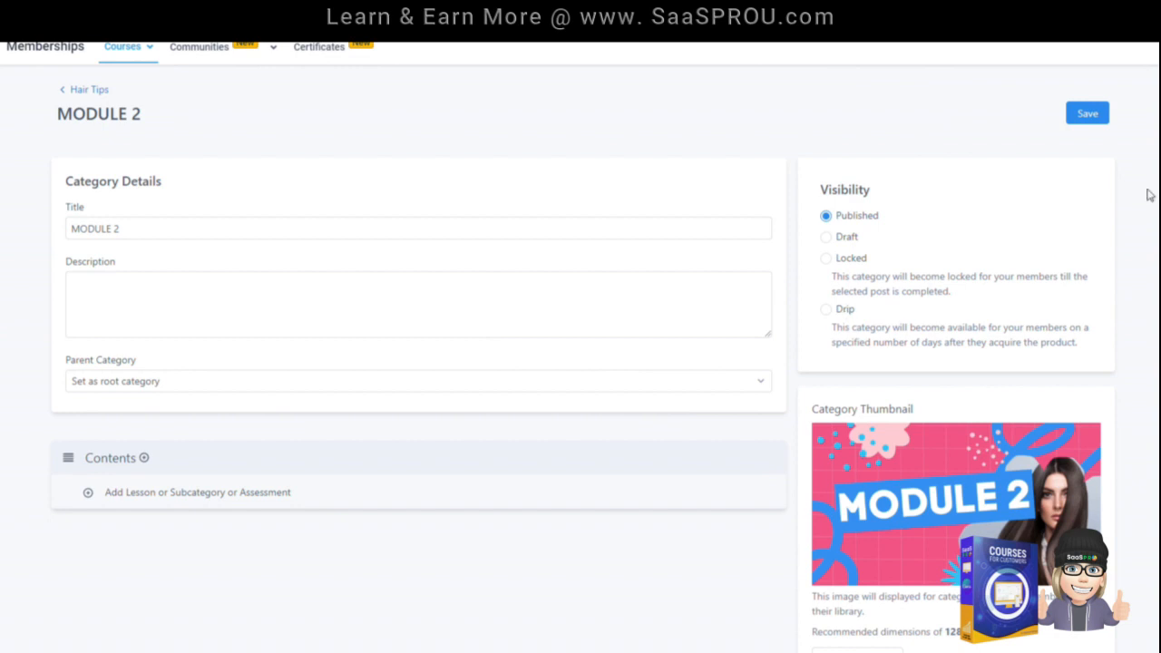
left_click(88, 89)
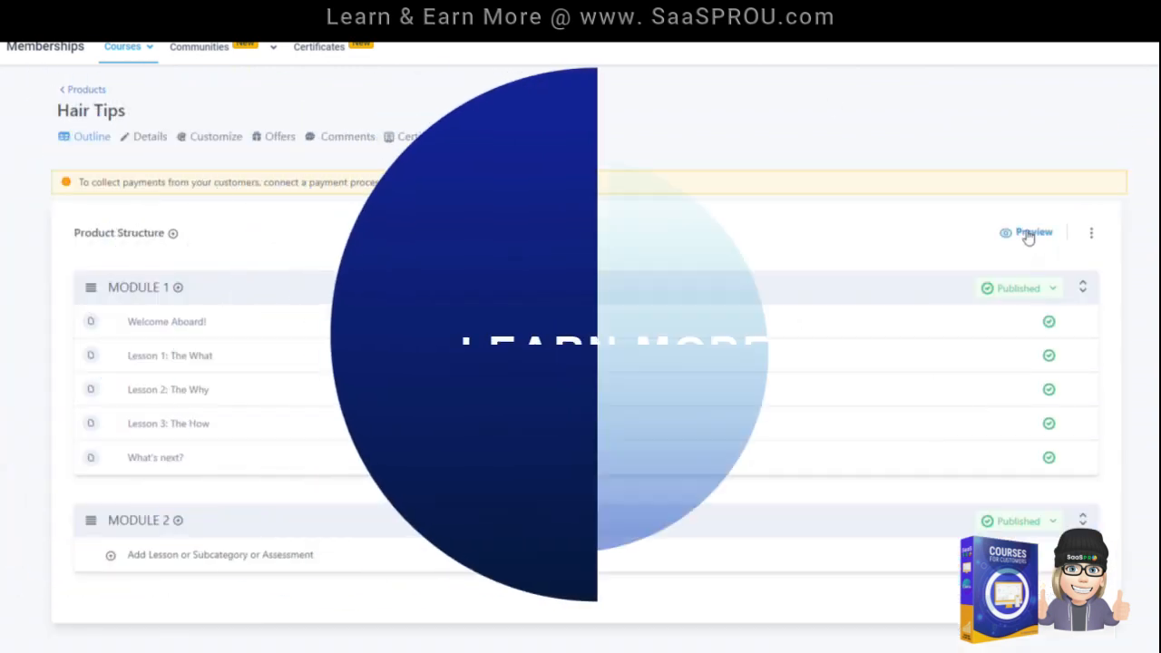
Preview the course again and examine both modules on the course page and their thumbnails on the Categories page
left_click(1032, 234)
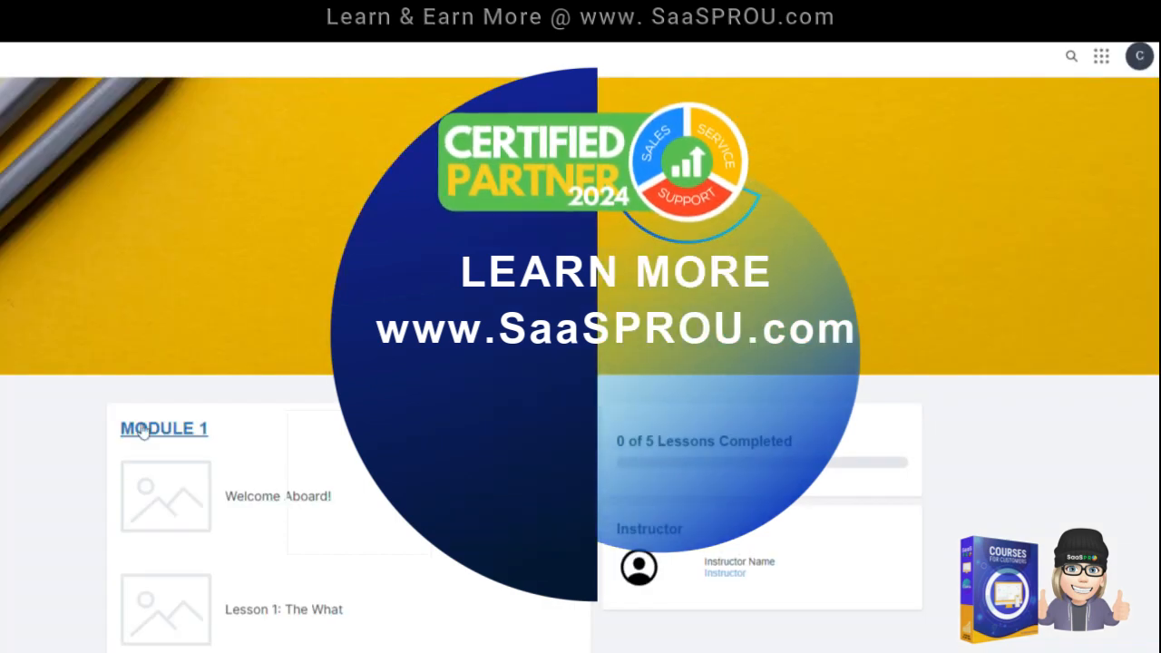
scroll(143, 431, "down", 1)
scroll(236, 363, "down", 4)
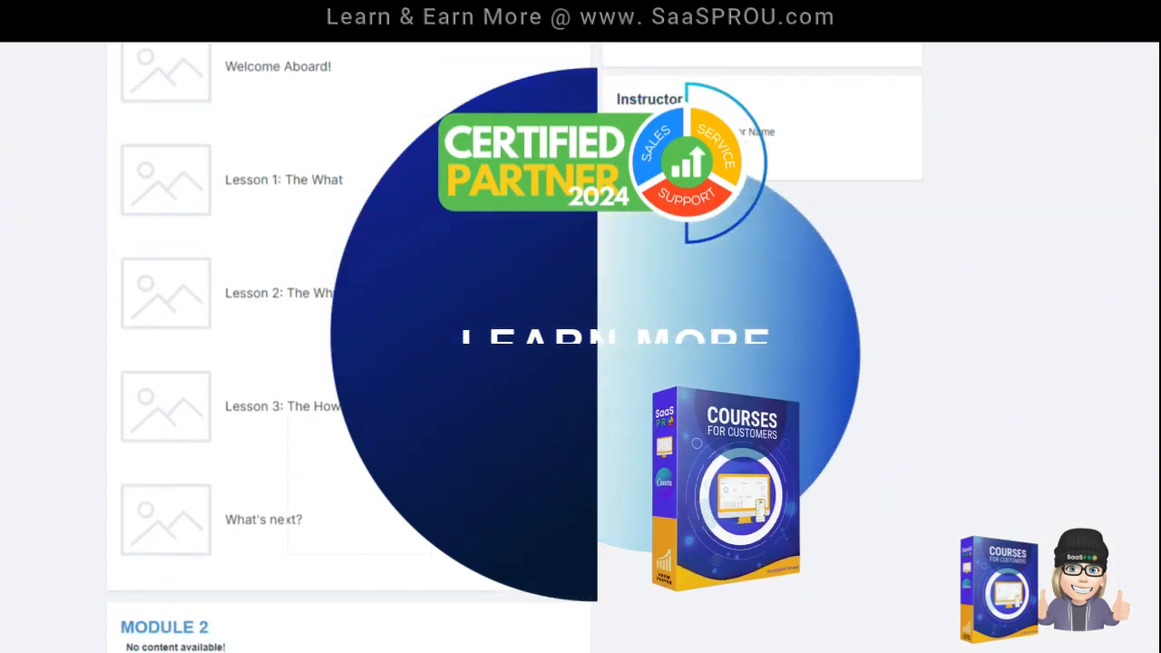
scroll(311, 340, "up", 1)
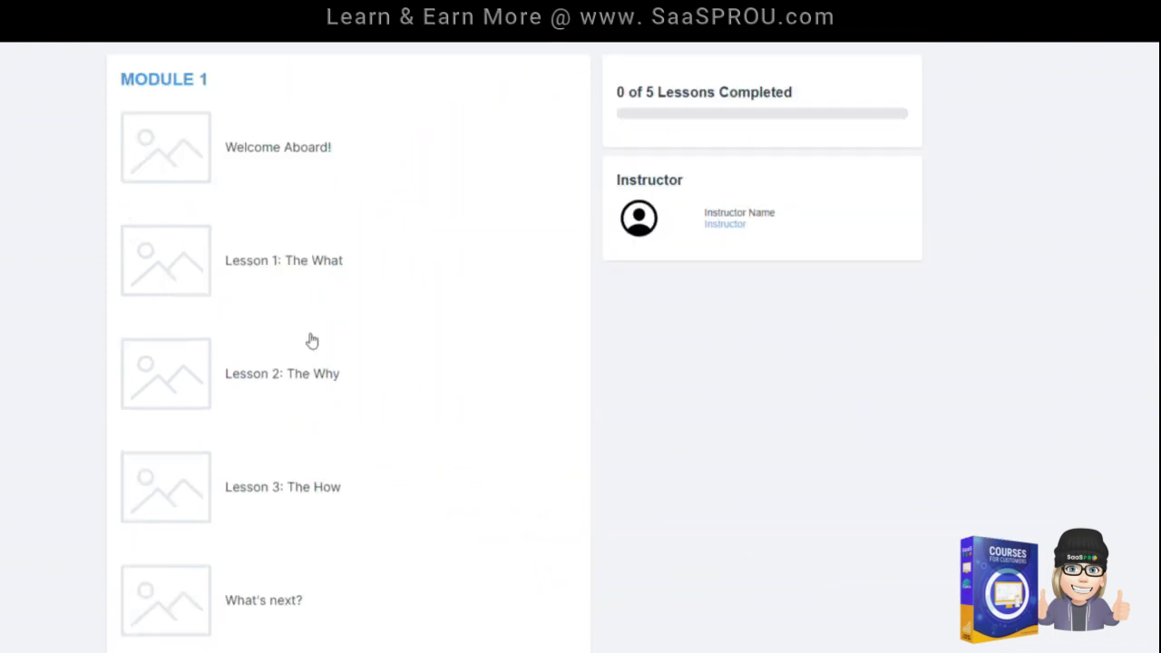
scroll(311, 342, "up", 4)
scroll(272, 381, "down", 1)
left_click(162, 356)
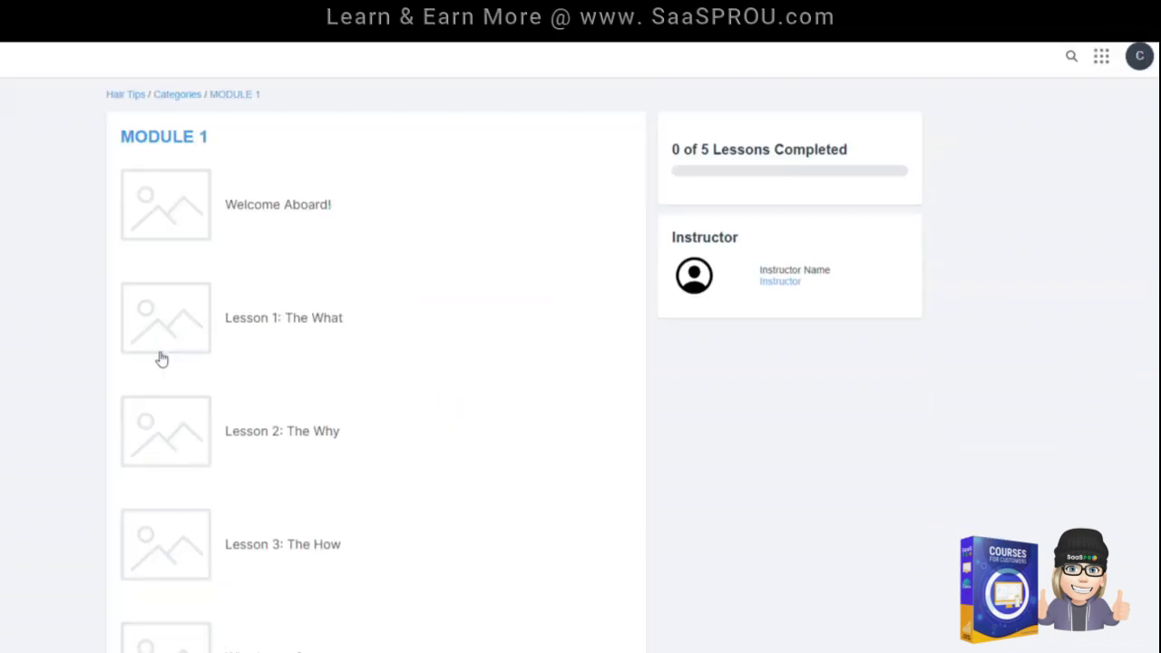
left_click(177, 95)
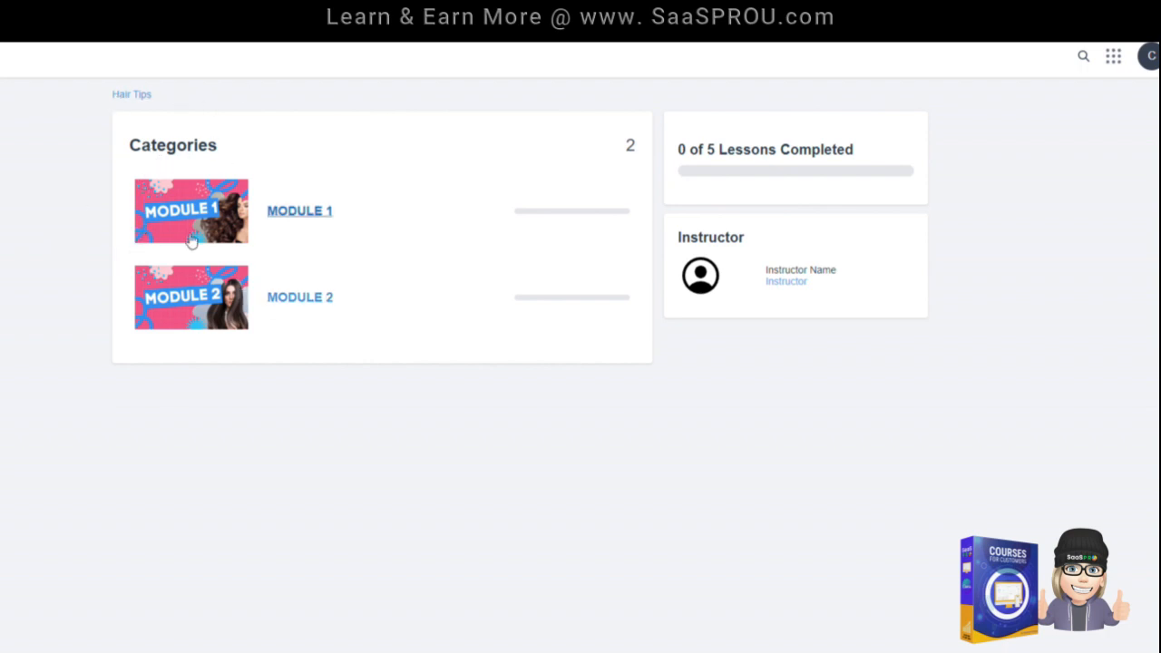
left_click(132, 96)
scroll(371, 536, "down", 3)
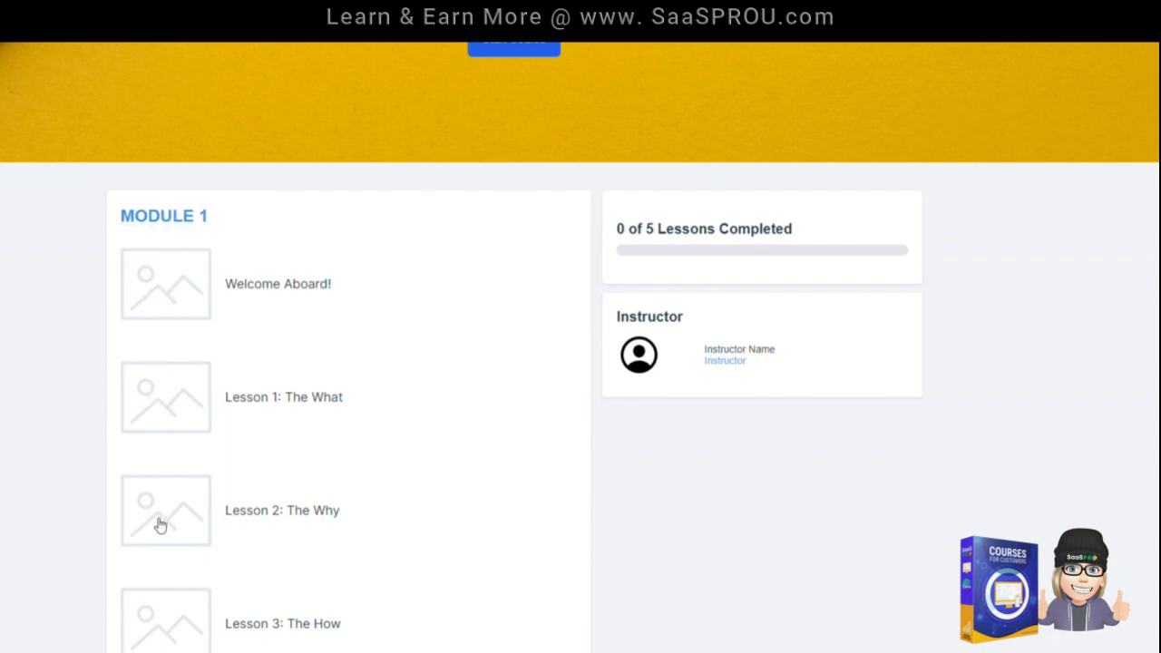
scroll(158, 525, "down", 2)
scroll(254, 317, "up", 3)
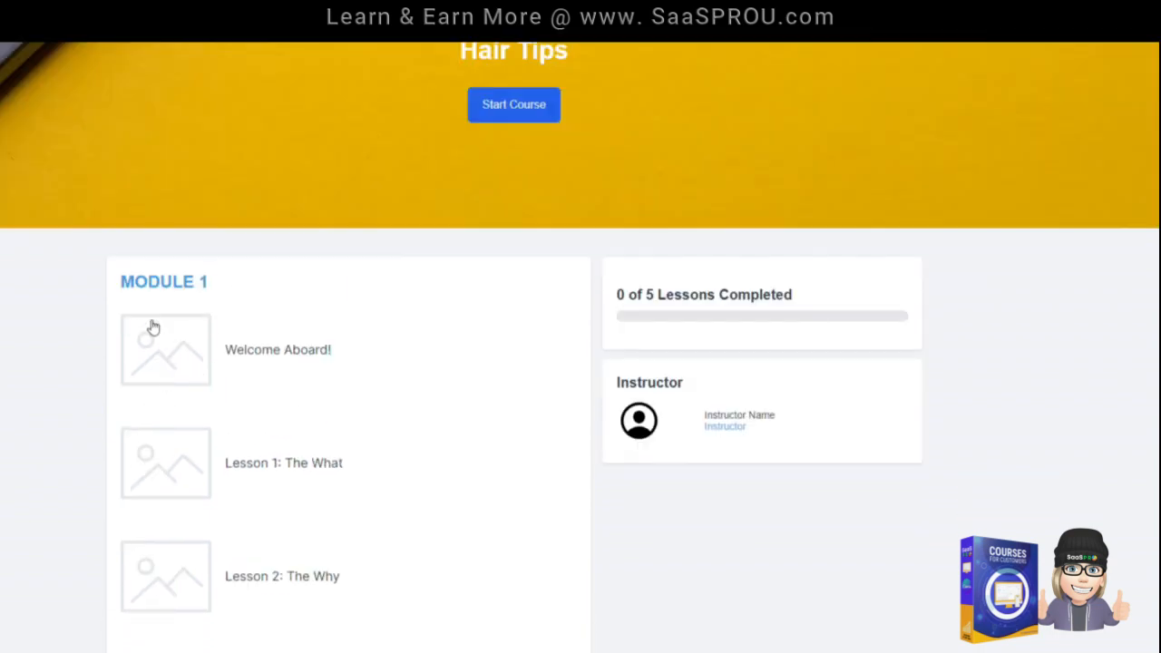
scroll(194, 441, "down", 3)
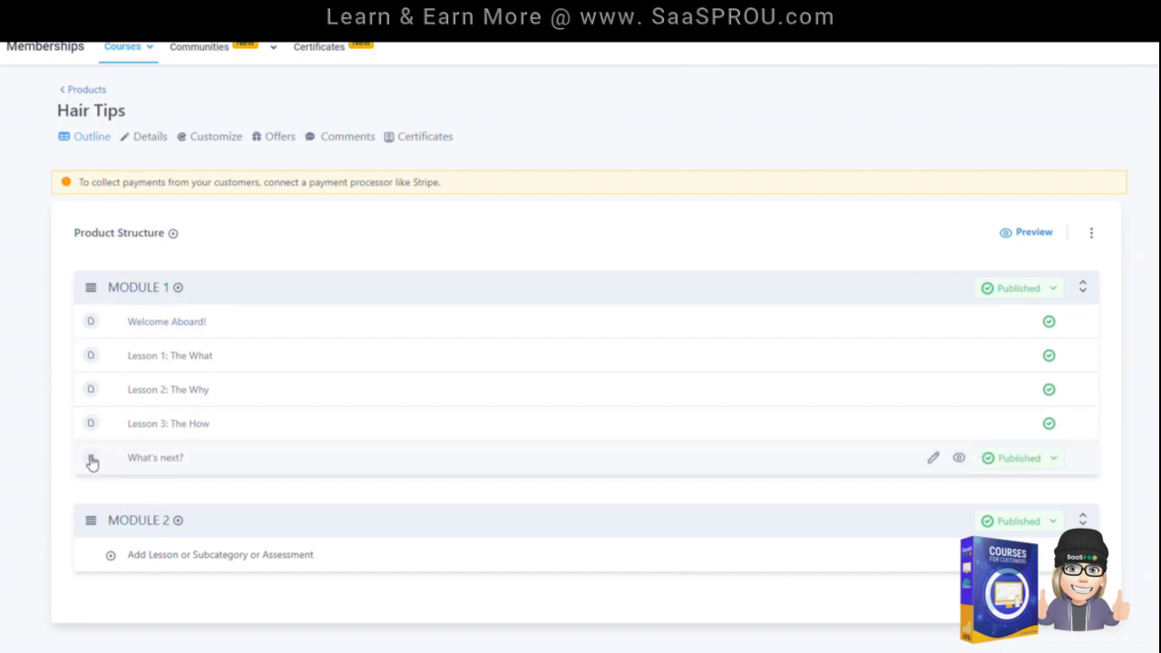
Move the "What's next?" and "Lesson 3: The How" lessons from MODULE 1 into MODULE 2, with "What's next?" first
left_click_drag(91, 462, 122, 545)
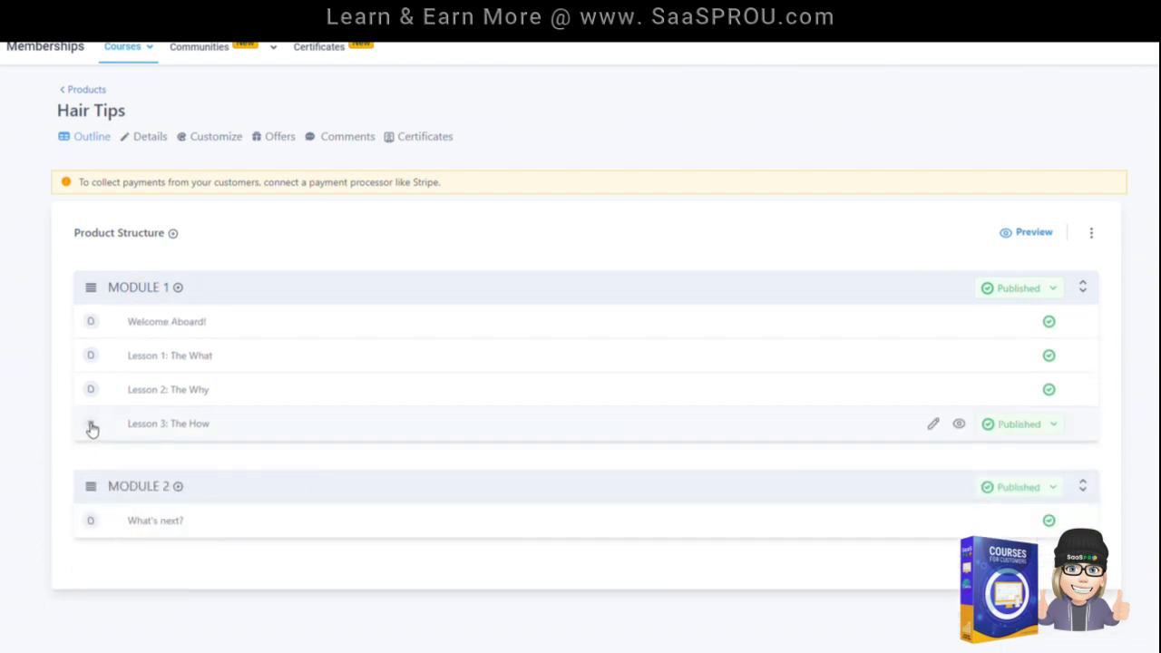
left_click_drag(92, 428, 122, 520)
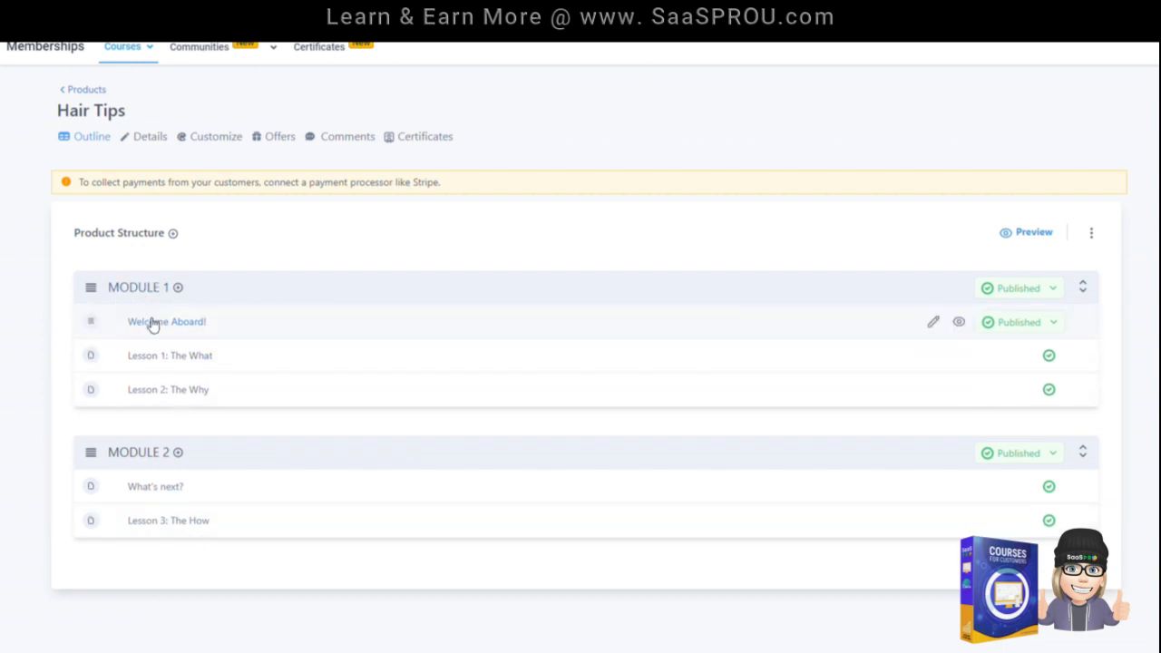
Add a subcategory titled HAIR STYLES inside MODULE 1 and save it
left_click(179, 289)
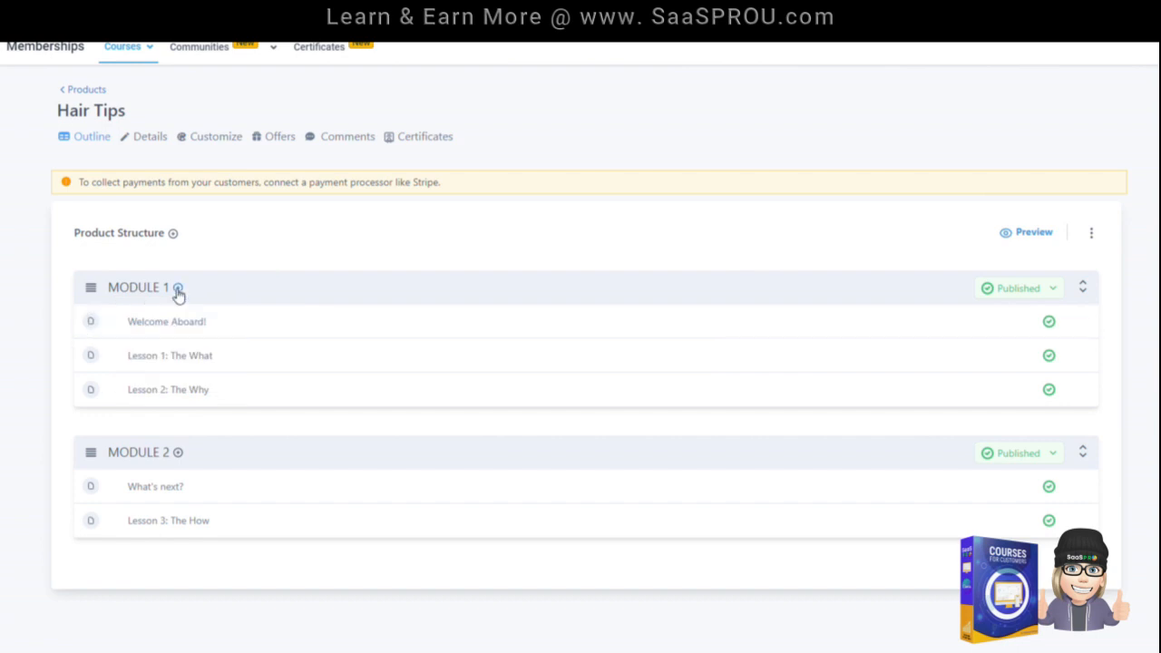
left_click(177, 288)
left_click(196, 342)
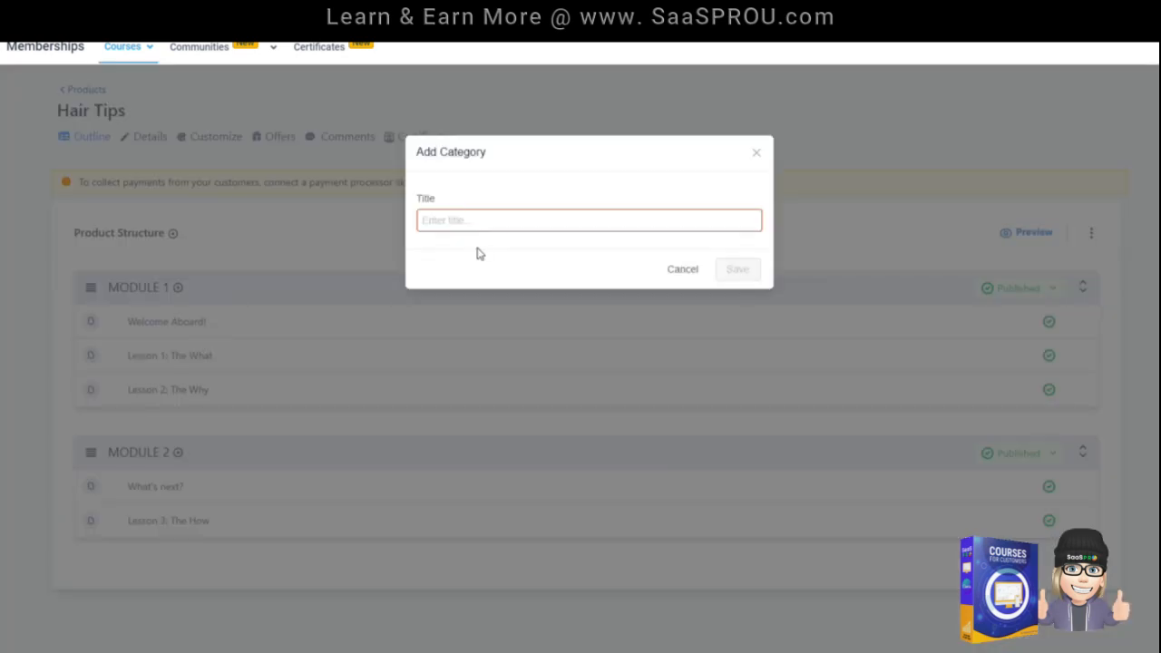
left_click(509, 213)
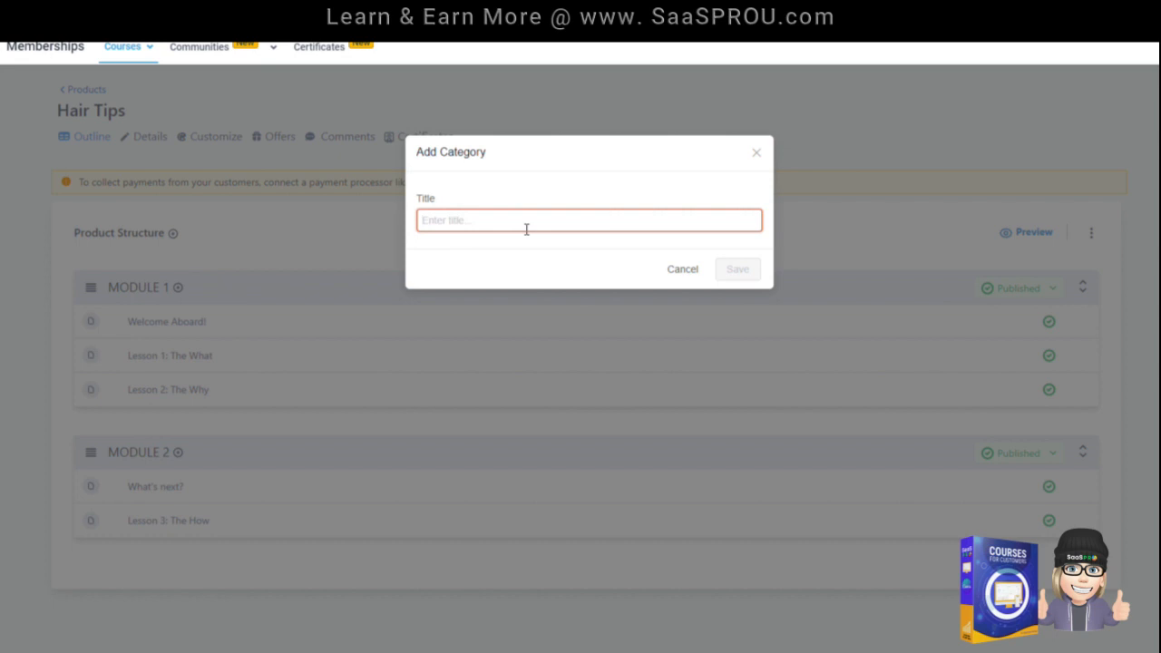
type("HAIR STYLES")
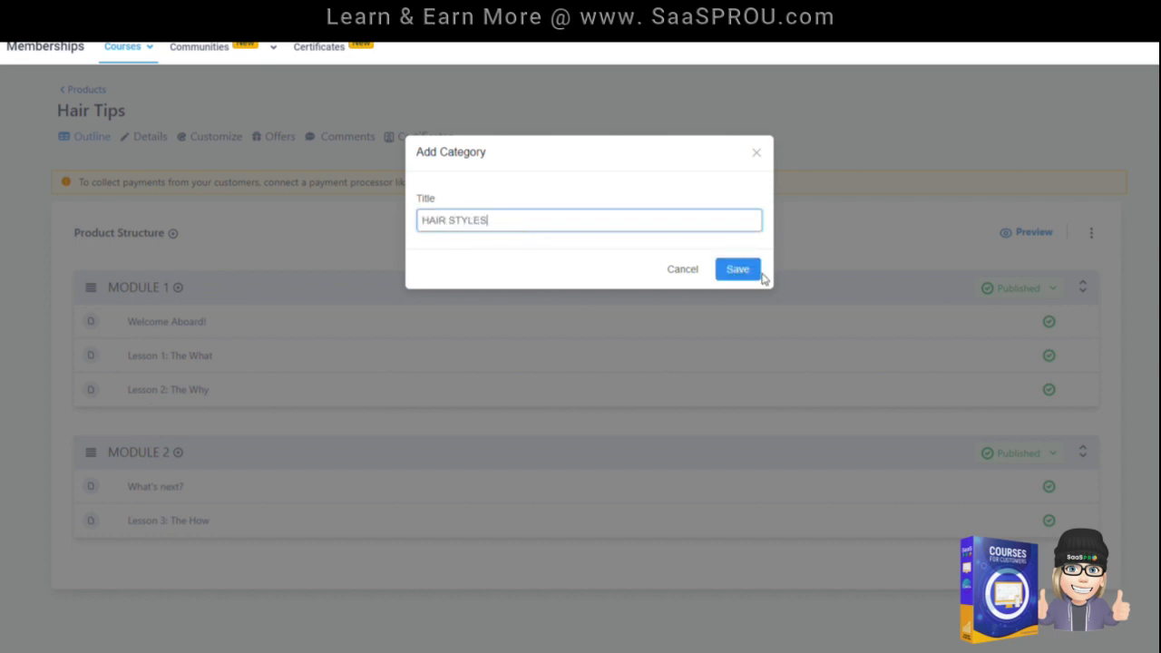
left_click(758, 274)
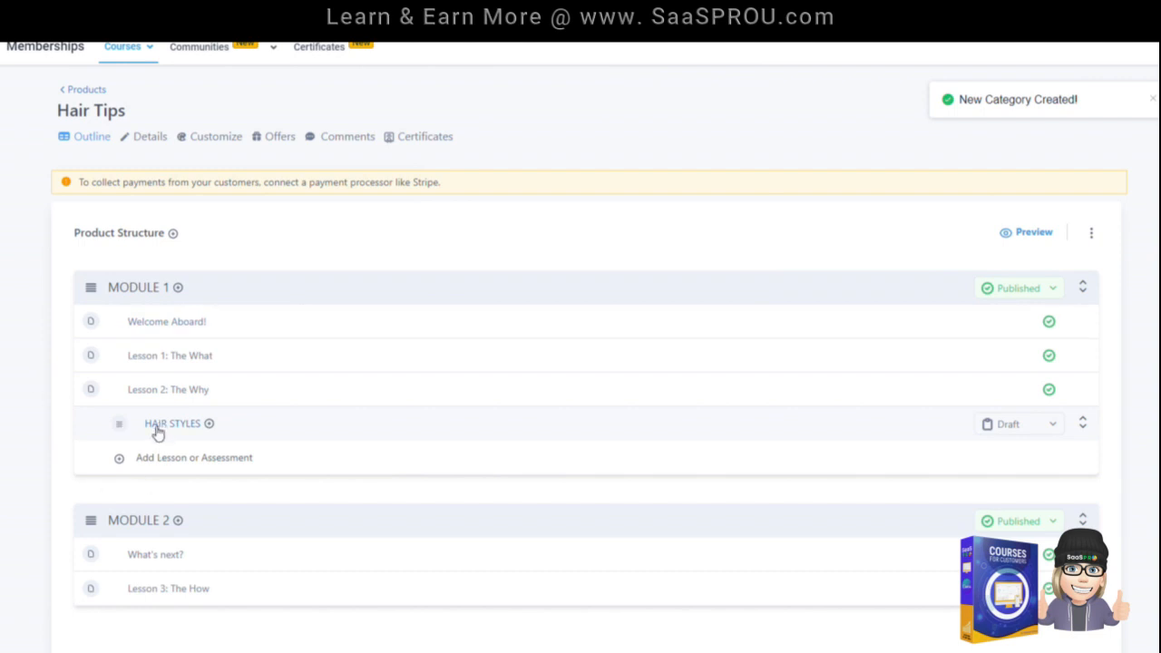
Place the HAIR STYLES subcategory between Lesson 1 and Lesson 2 in MODULE 1 and add a lesson titled STRAIGHT HAIR to it
left_click_drag(91, 389, 157, 432)
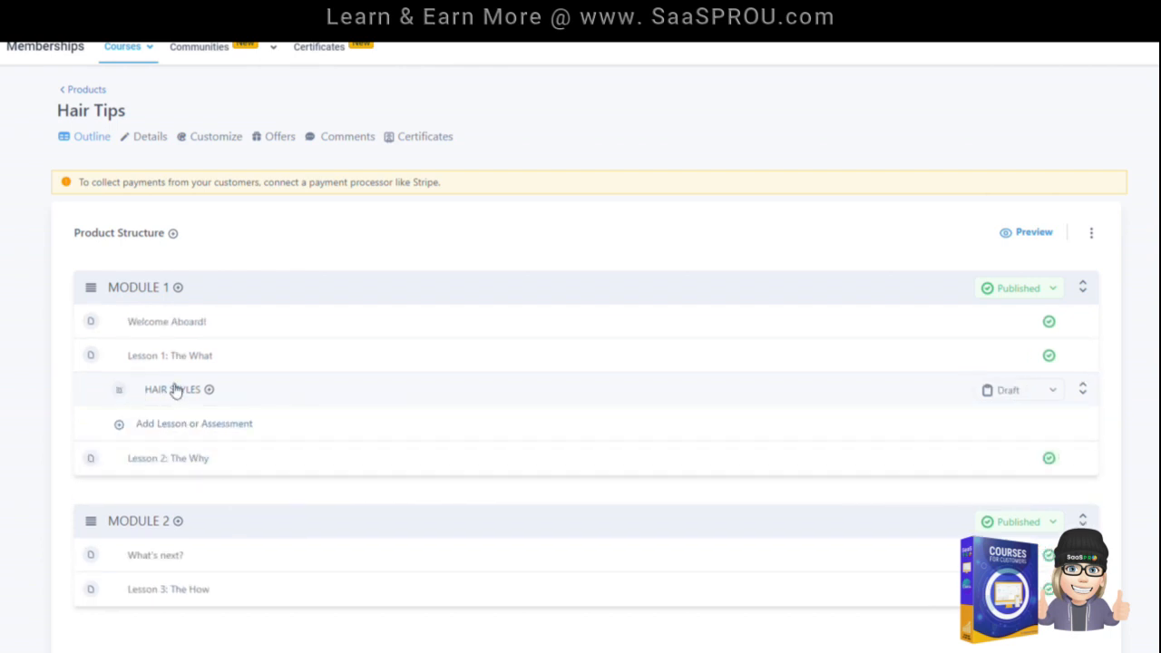
left_click(204, 424)
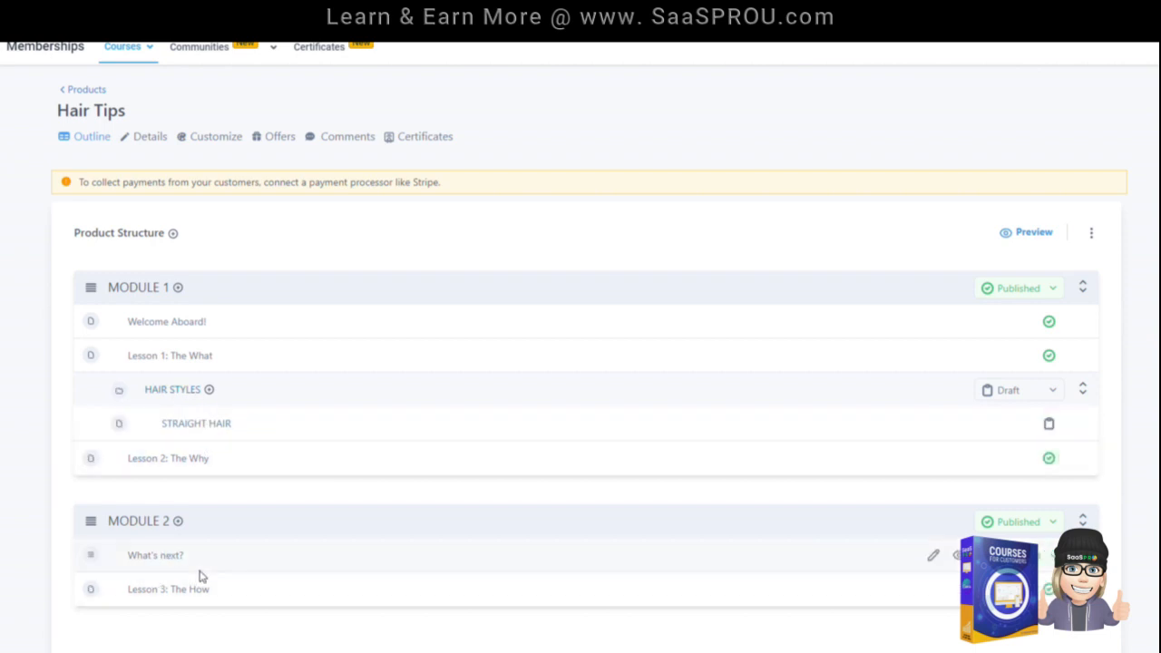
Open the Welcome Aboard! lesson and examine its video upload option, category choices and body editor
left_click(167, 323)
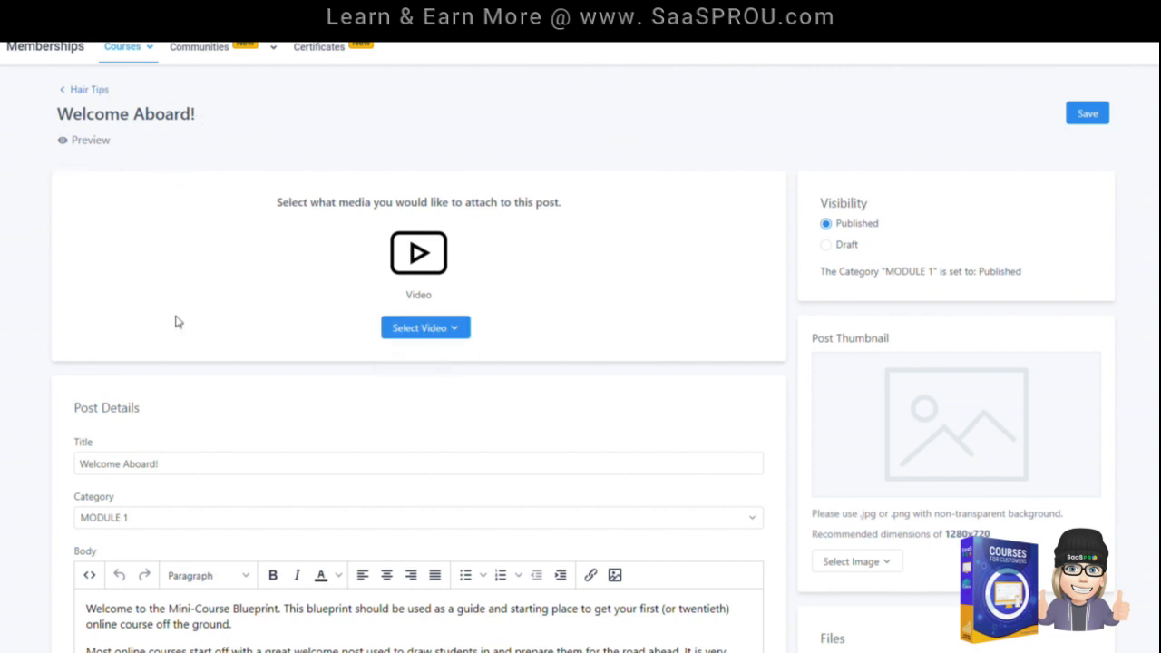
left_click(430, 329)
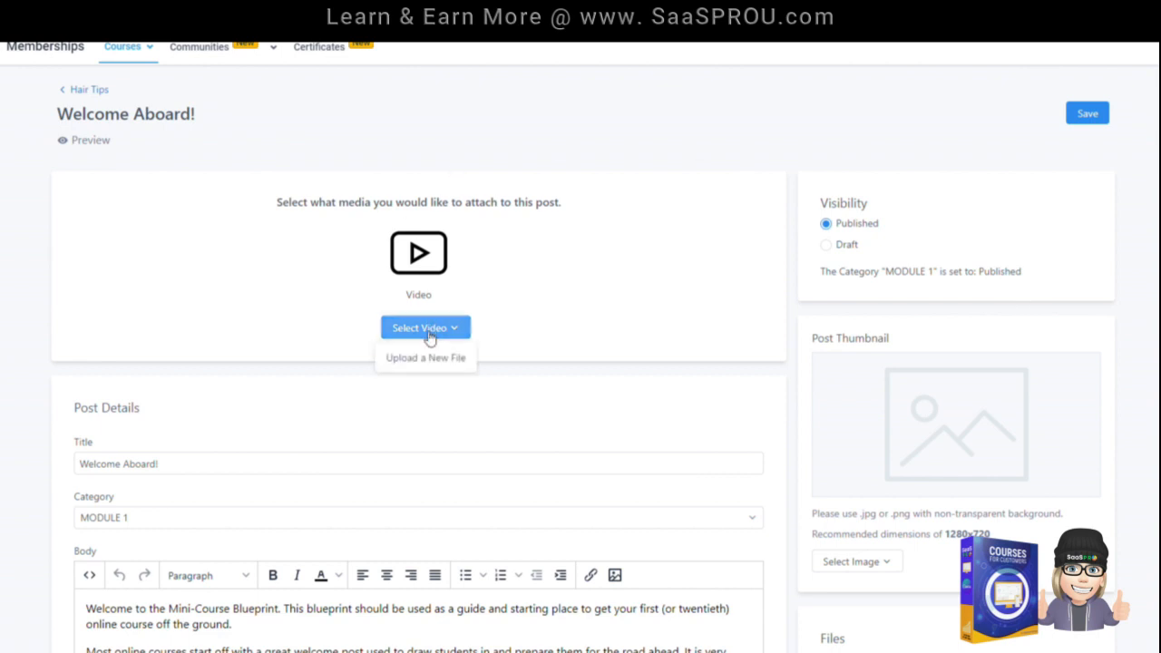
left_click(400, 259)
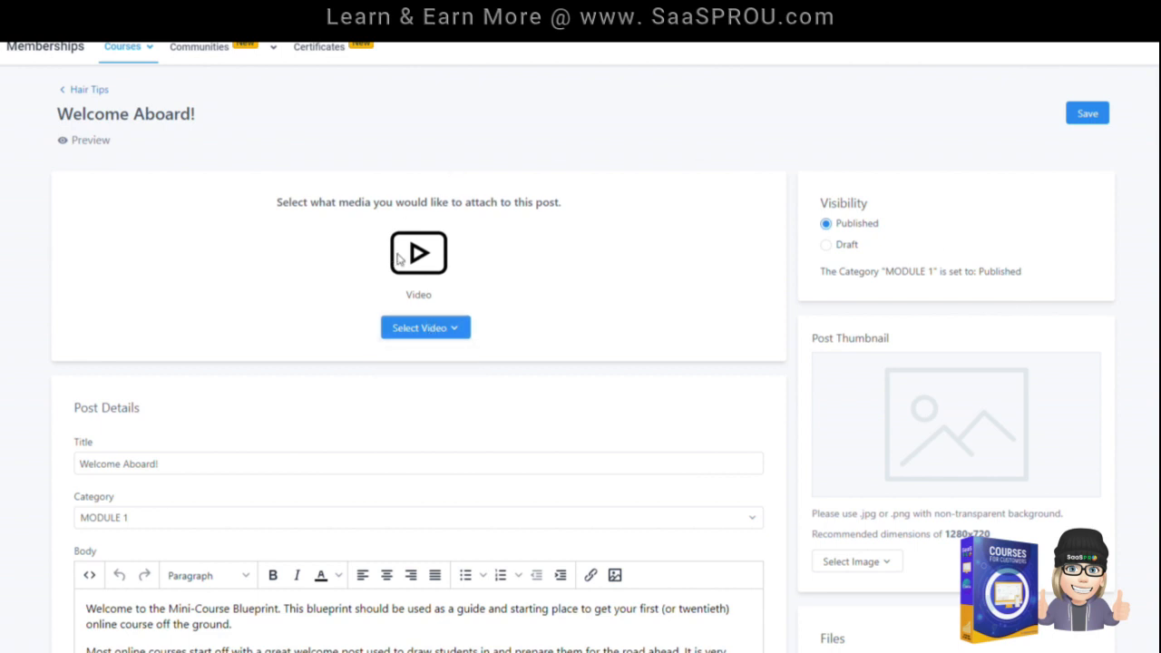
scroll(316, 335, "down", 1)
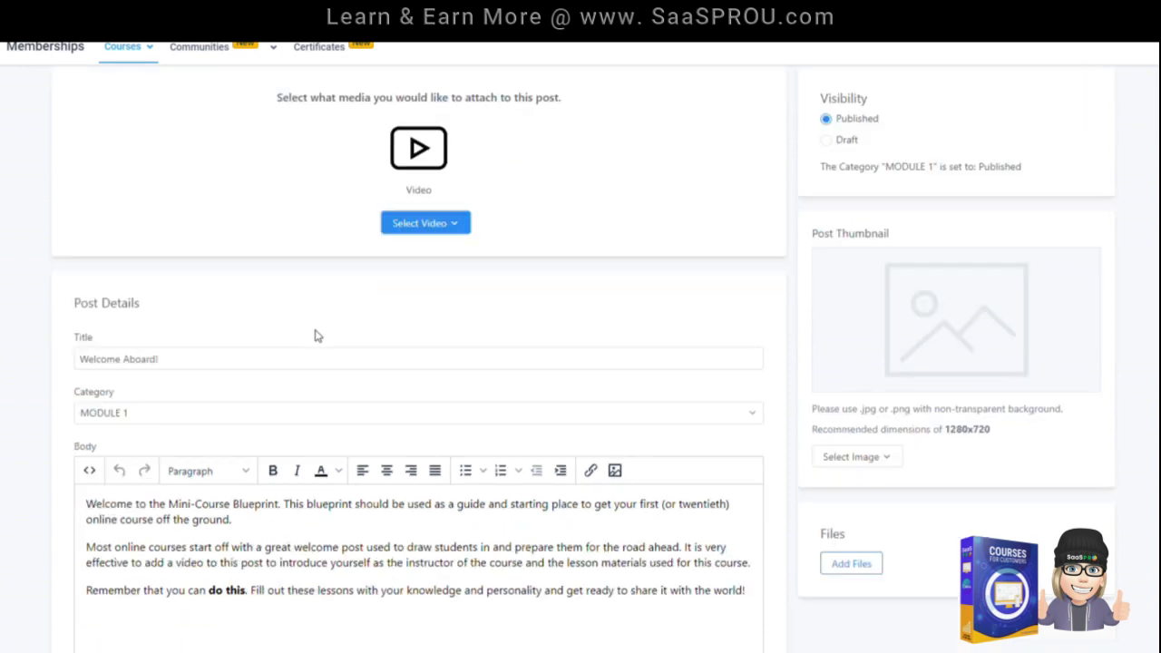
scroll(315, 335, "down", 1)
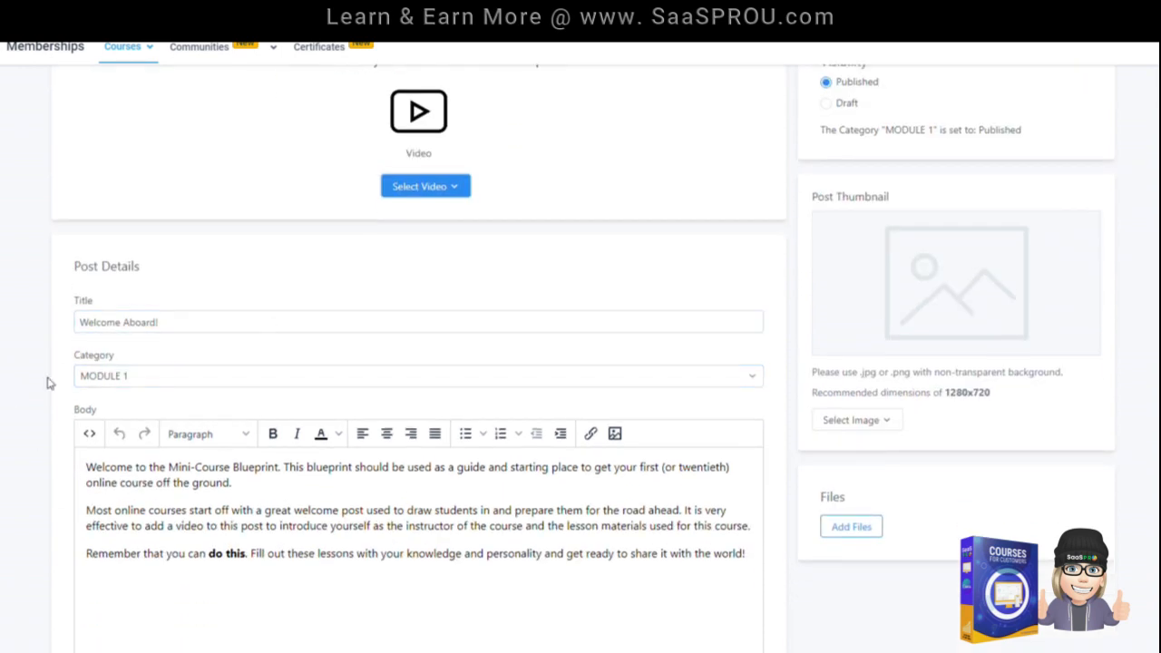
left_click(138, 379)
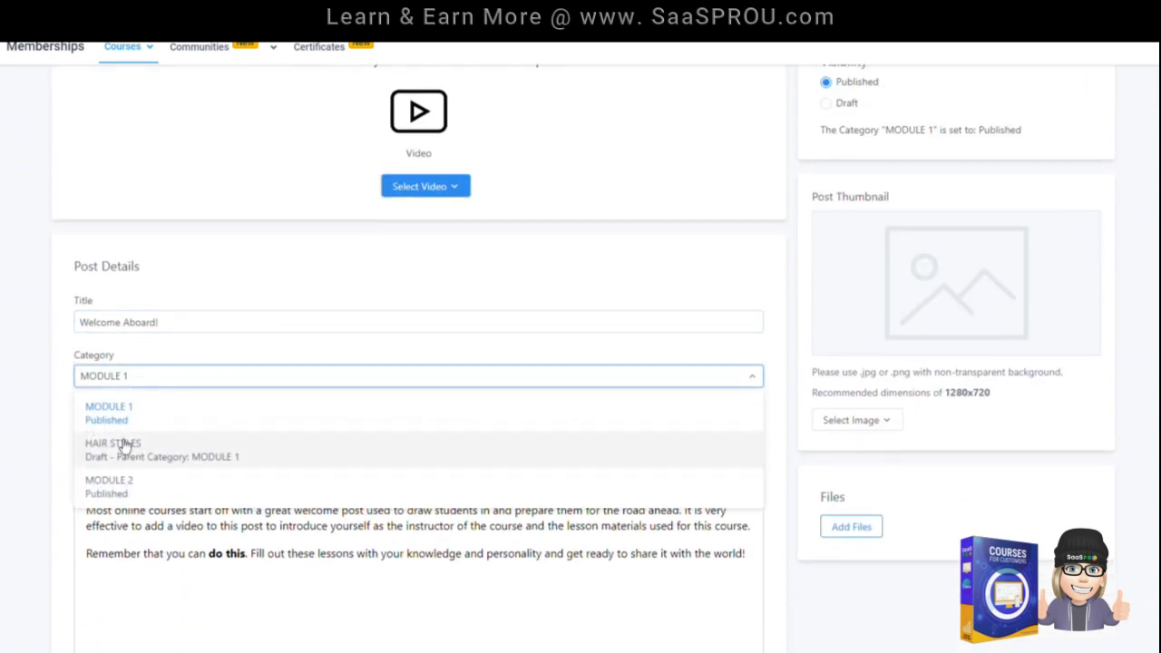
left_click(118, 417)
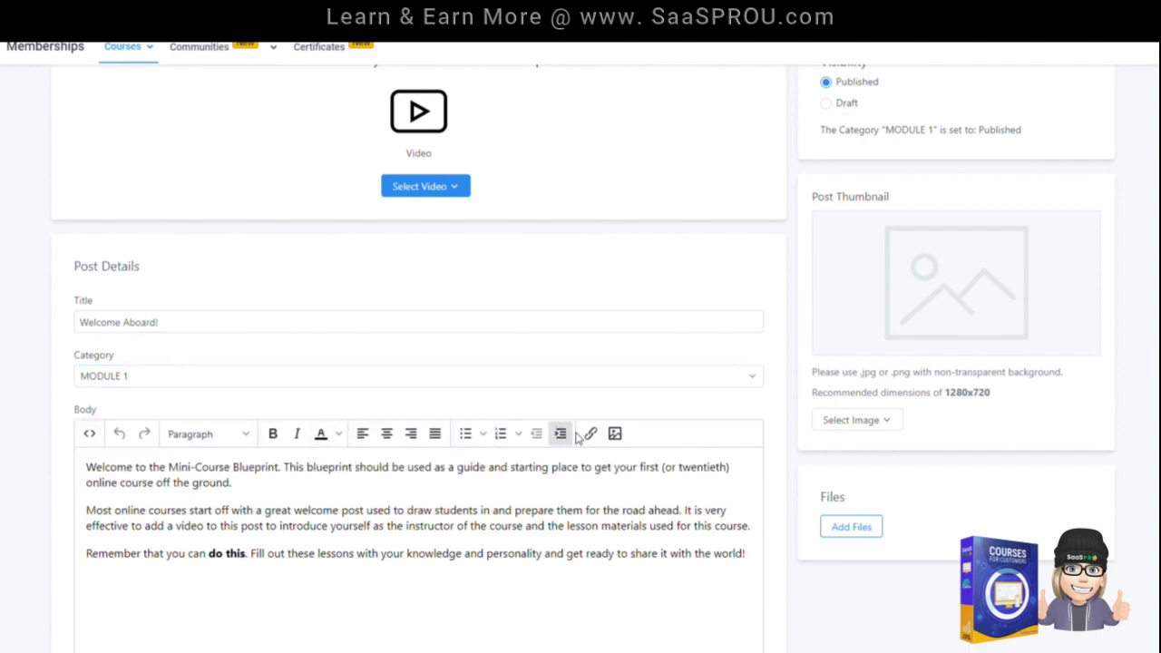
scroll(53, 470, "down", 1)
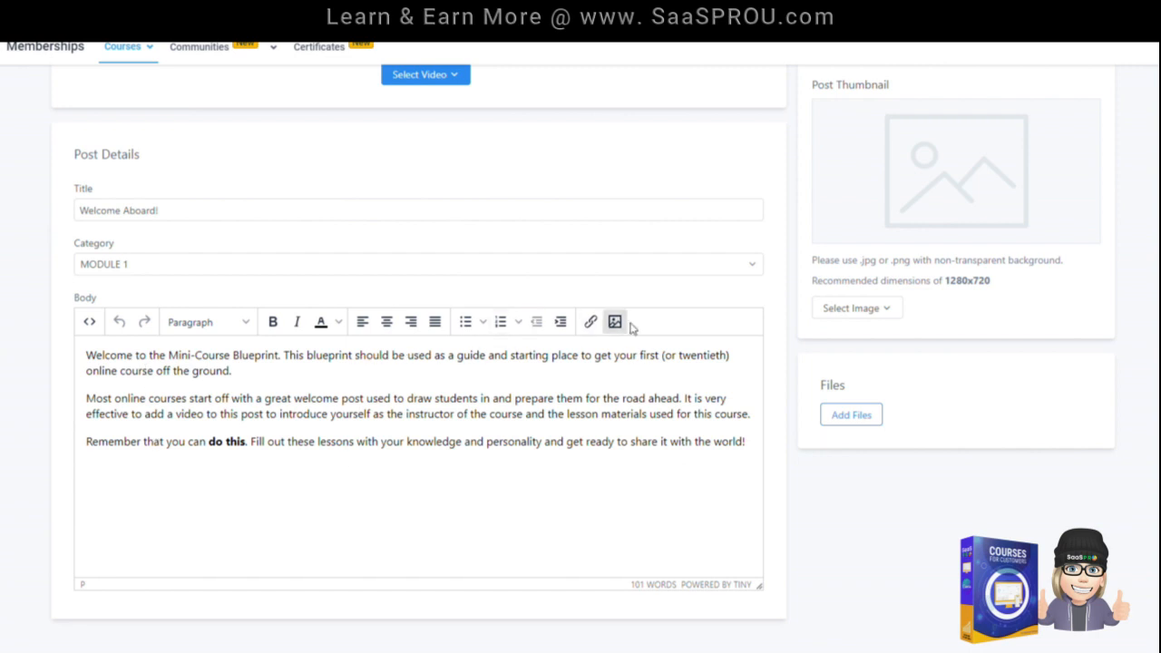
scroll(224, 466, "up", 3)
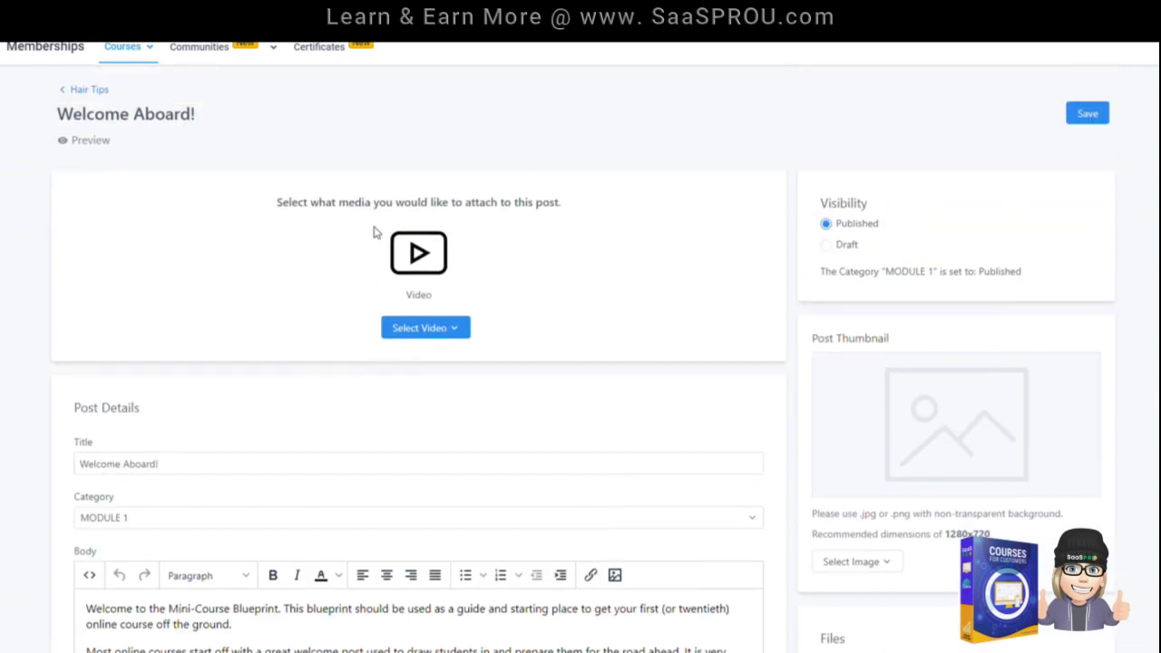
Upload the "Lesson 1 THE CURLY GIRL METHOD" image as the Welcome Aboard! post thumbnail and save the post
scroll(969, 330, "down", 1)
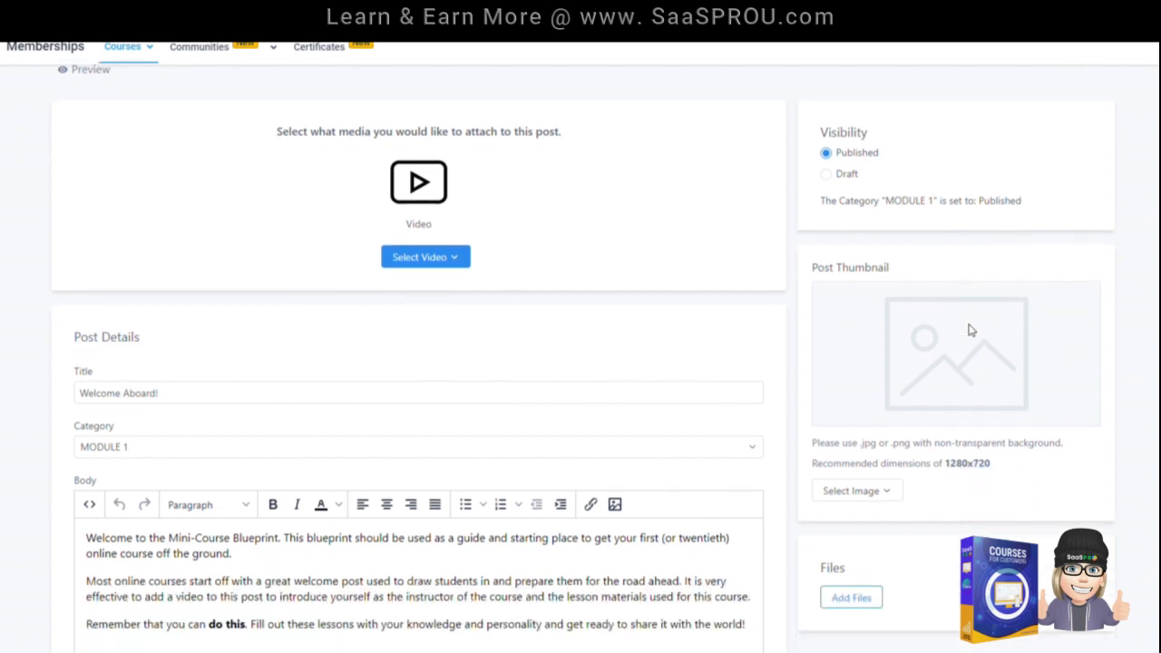
left_click(866, 499)
left_click(889, 522)
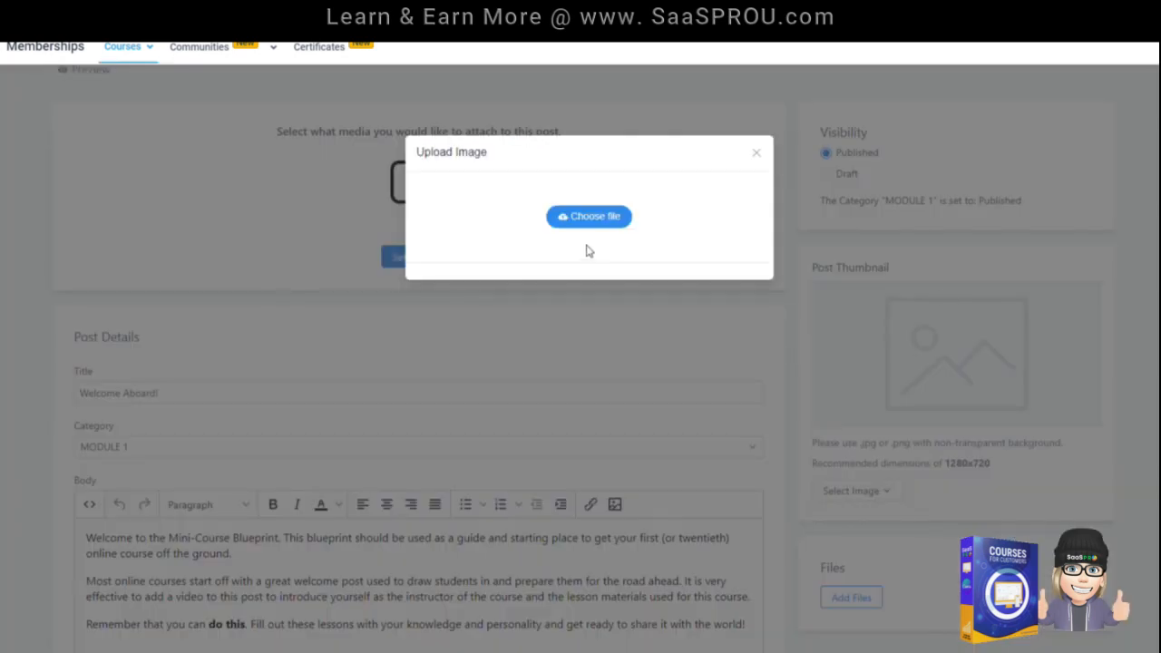
left_click(585, 223)
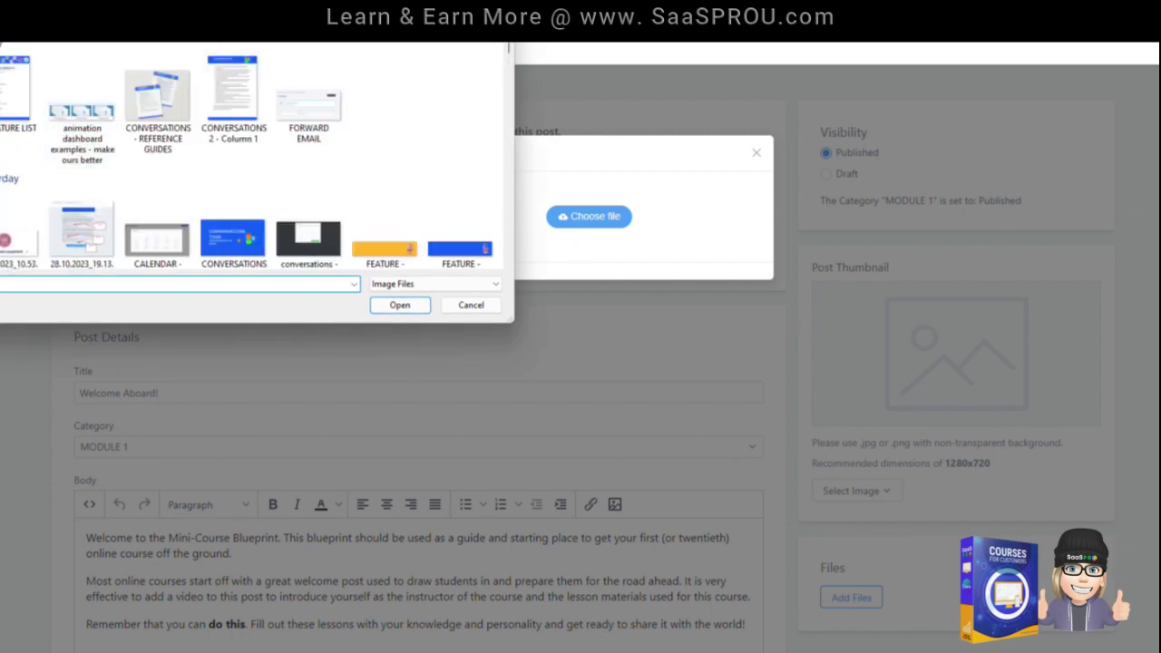
double_click(80, 110)
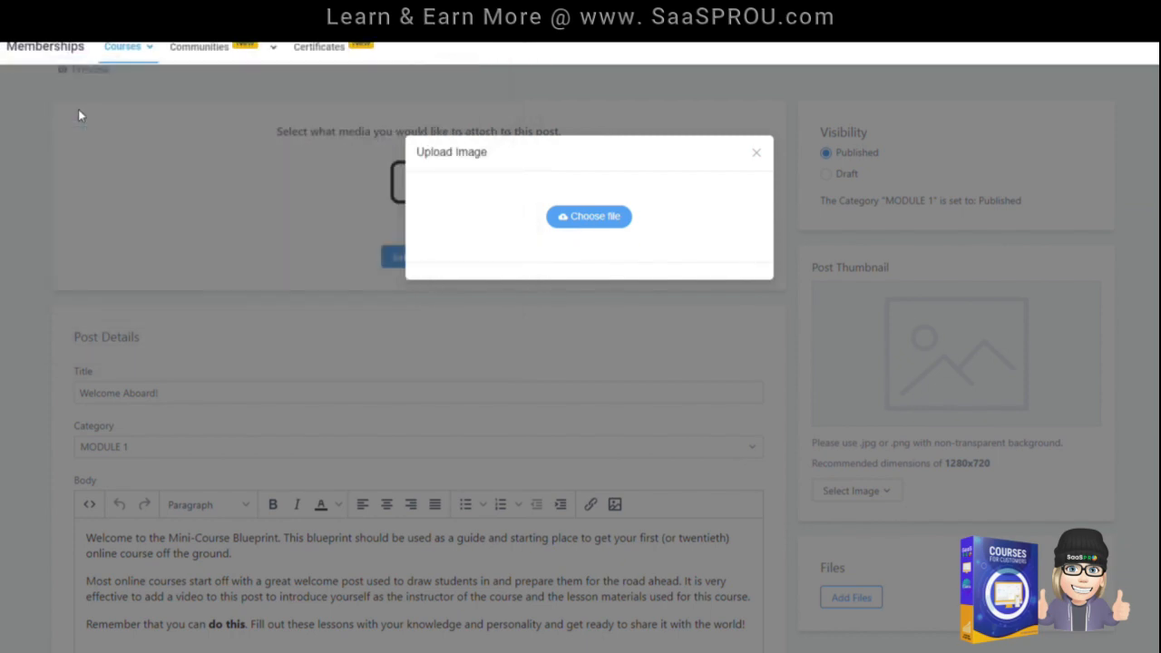
left_click(640, 376)
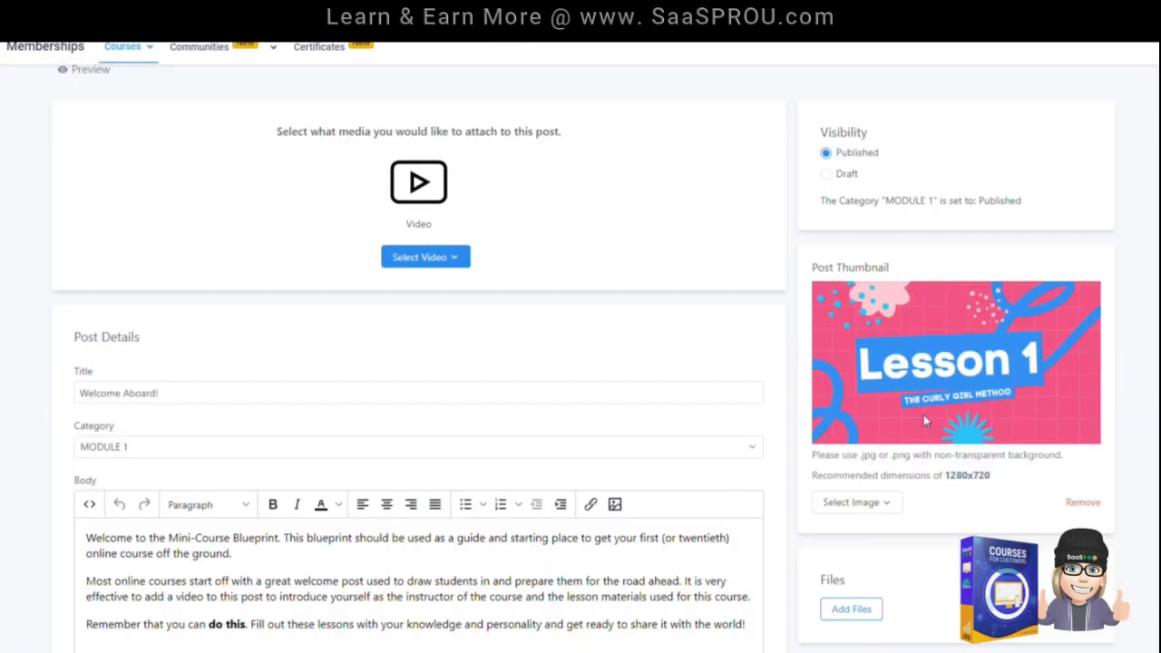
scroll(925, 427, "down", 2)
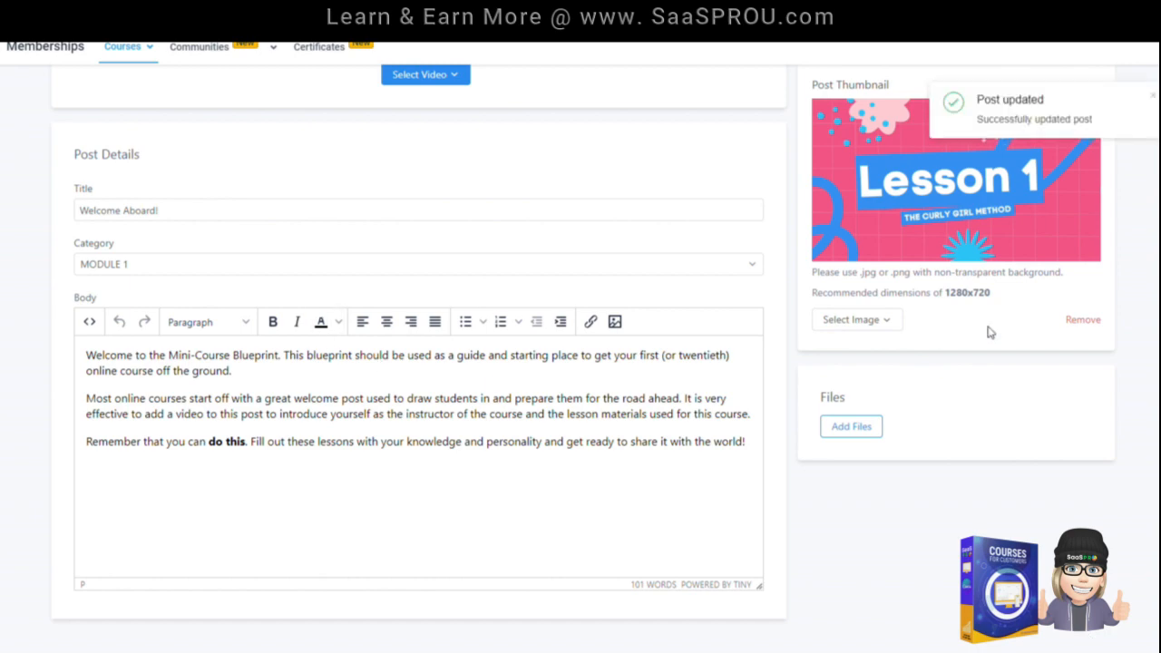
scroll(1040, 287, "up", 3)
Preview the Hair Tips course and examine the lesson thumbnail on the course page, the MODULE 1 page and the Categories page
left_click(92, 88)
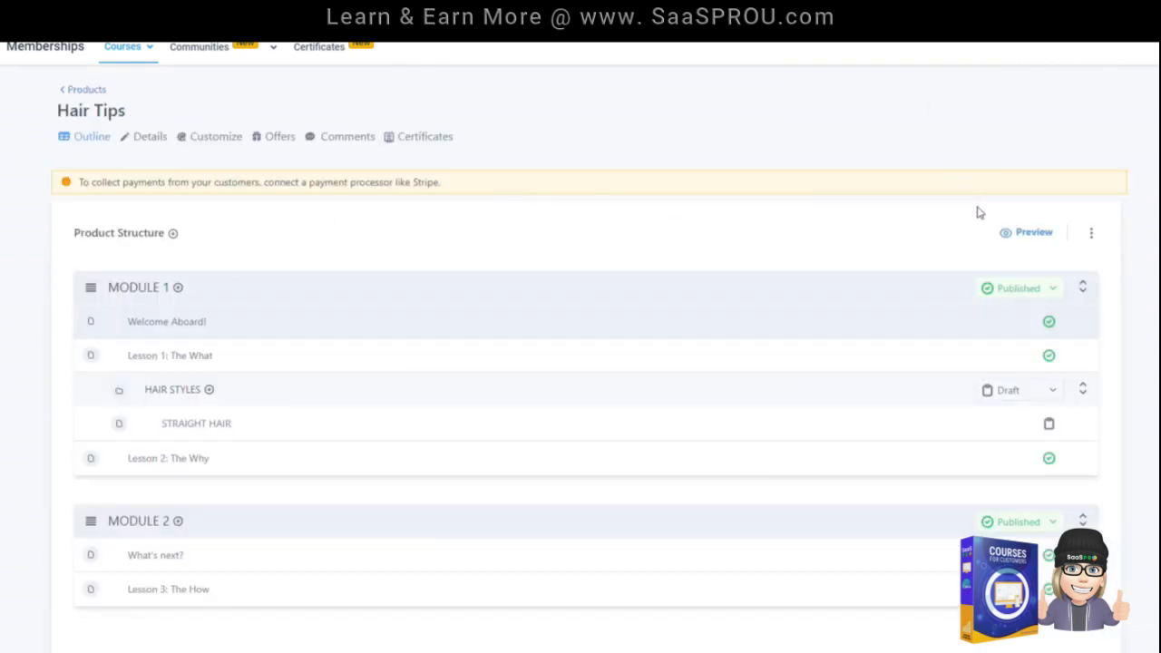
left_click(1034, 237)
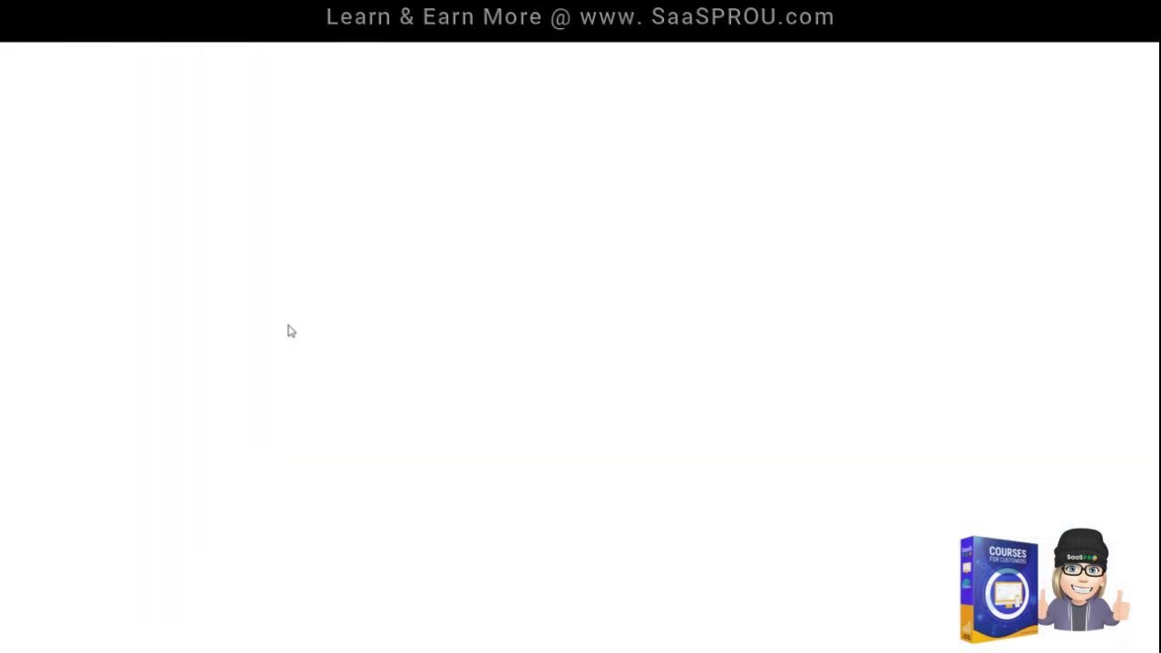
scroll(516, 563, "down", 3)
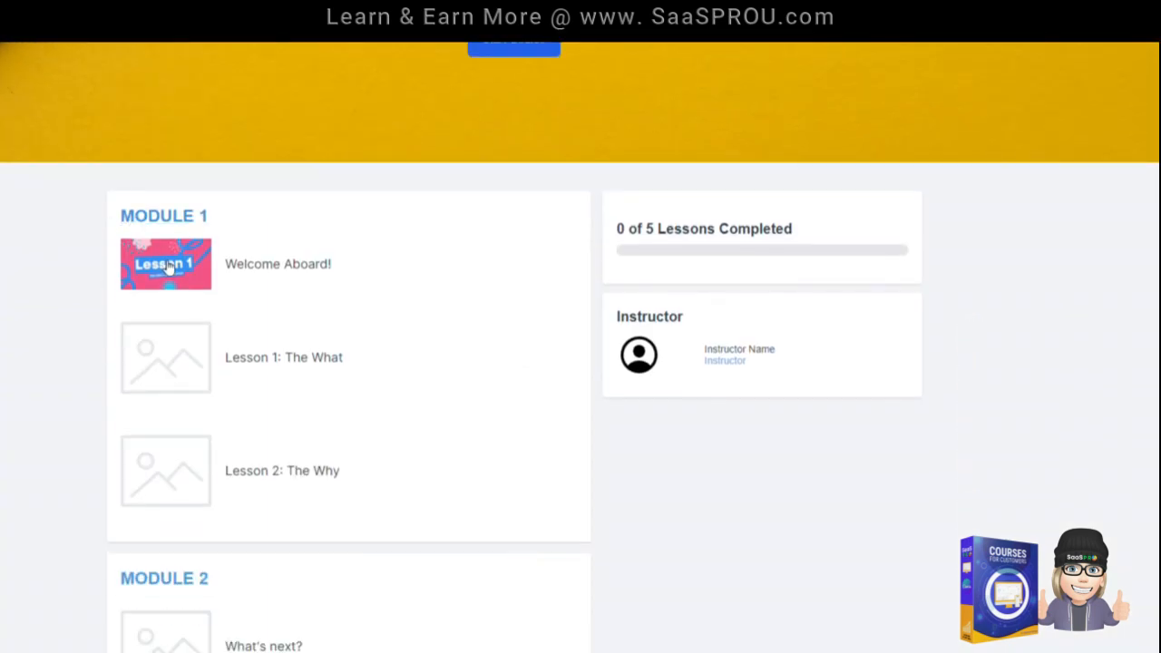
left_click(170, 221)
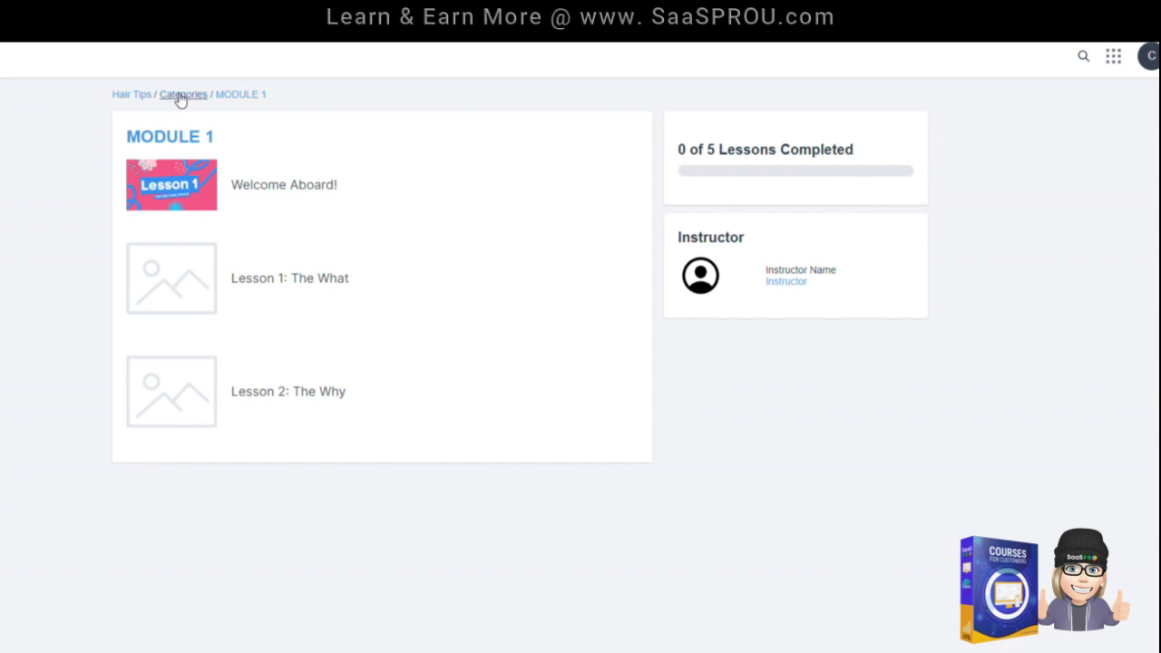
left_click(181, 98)
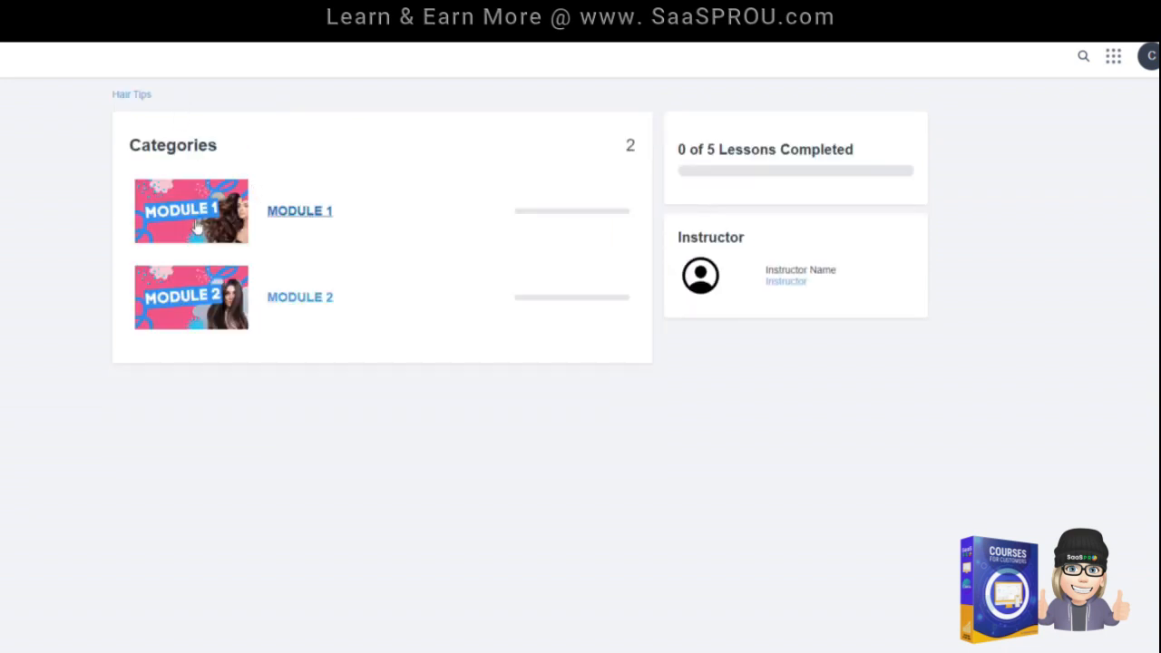
left_click(315, 218)
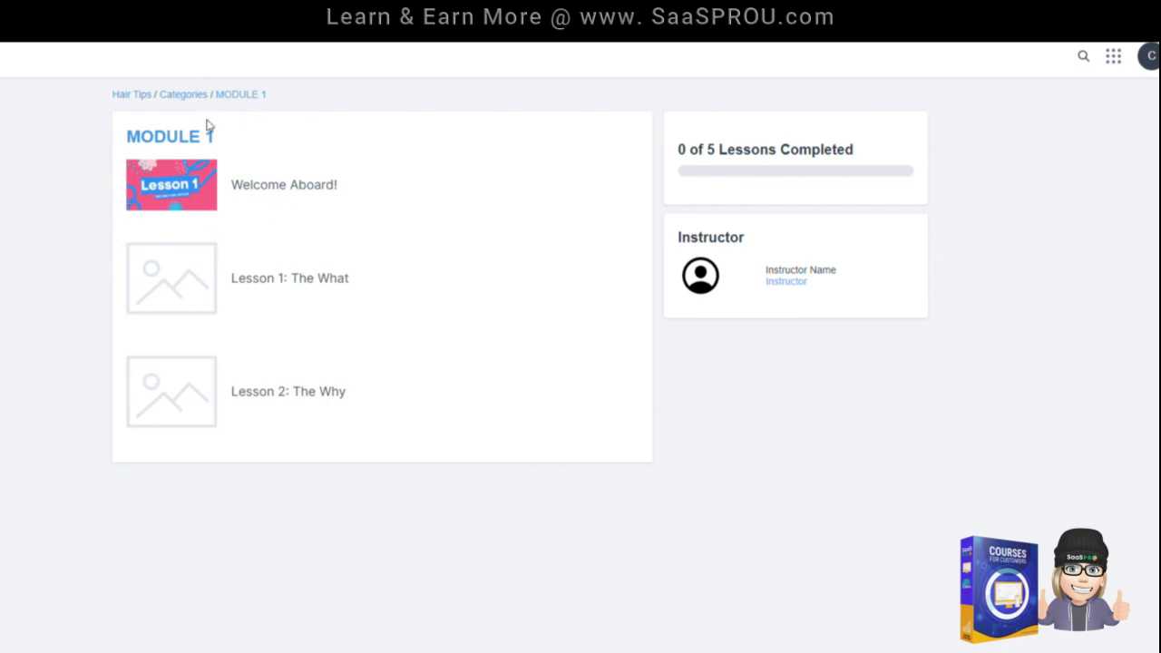
left_click(126, 98)
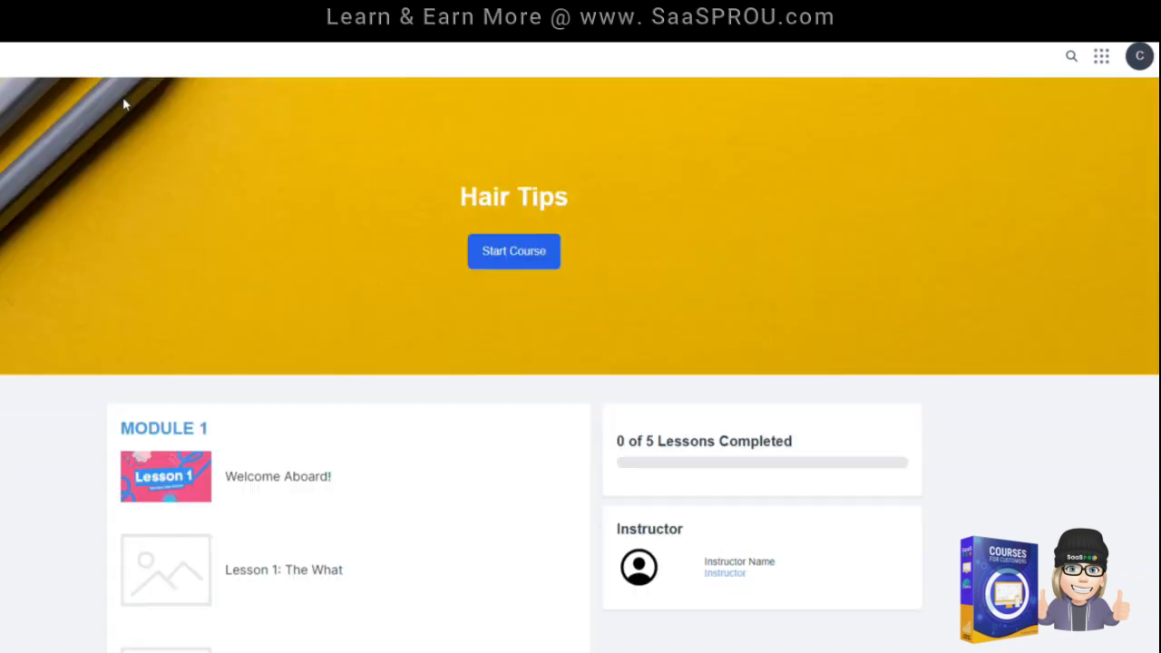
scroll(577, 465, "down", 5)
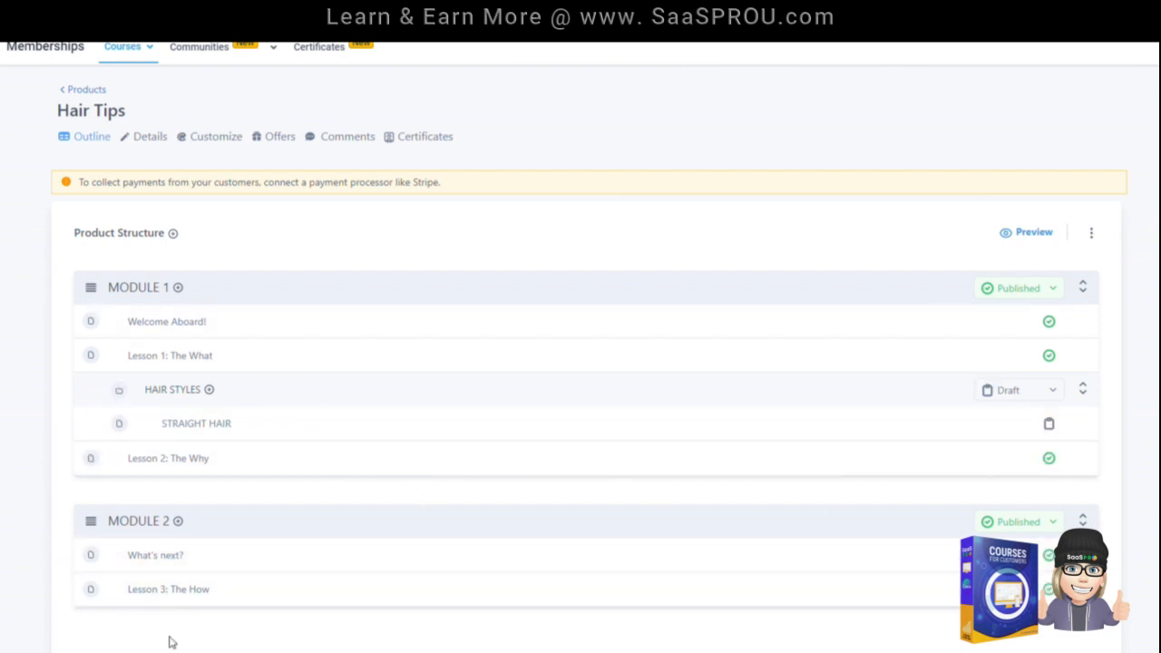
Review the course's management options, its Details page, the MODULE 1 category settings and the Welcome Aboard! lesson, ending on the course outline
left_click(1090, 232)
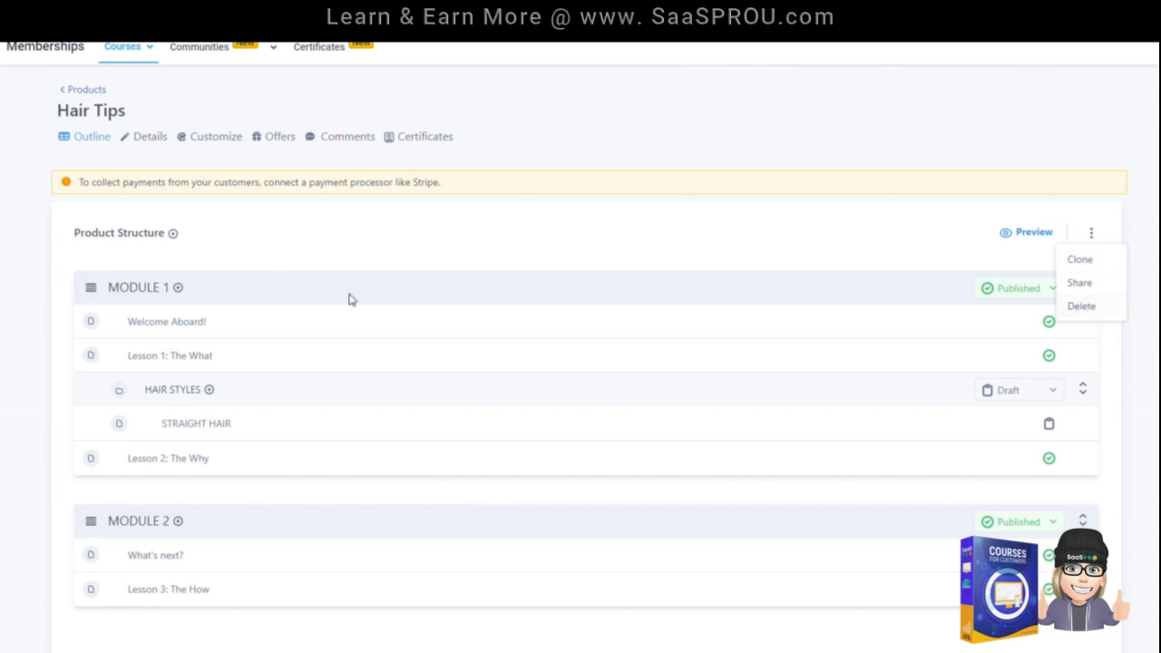
left_click(147, 142)
scroll(353, 412, "down", 5)
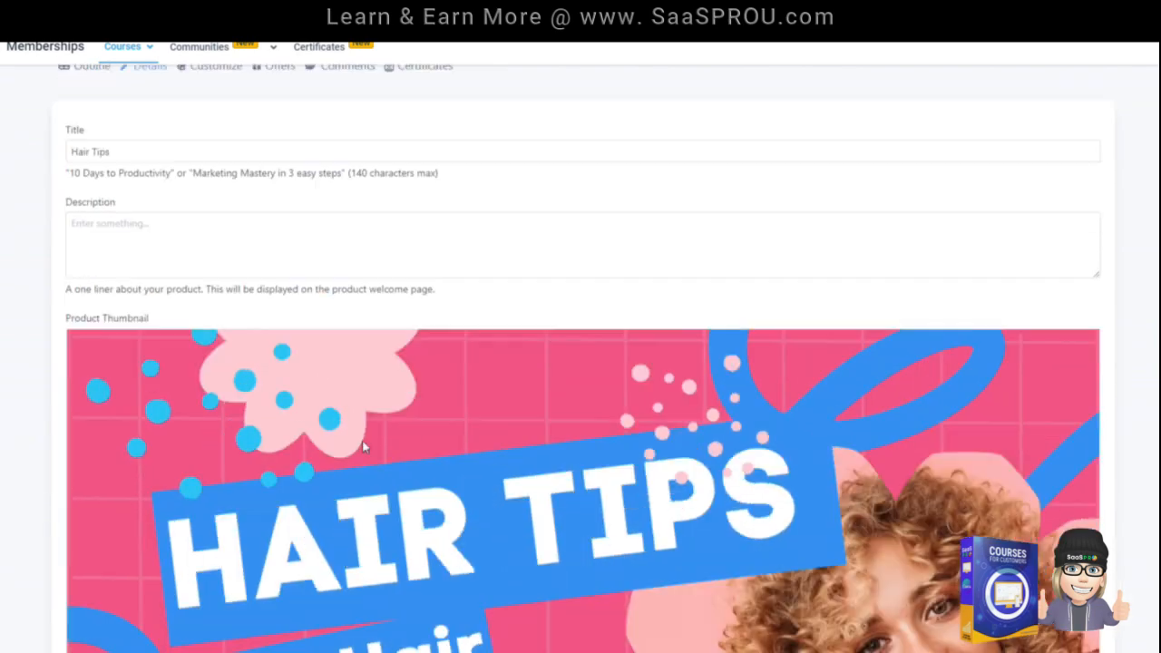
scroll(384, 535, "up", 5)
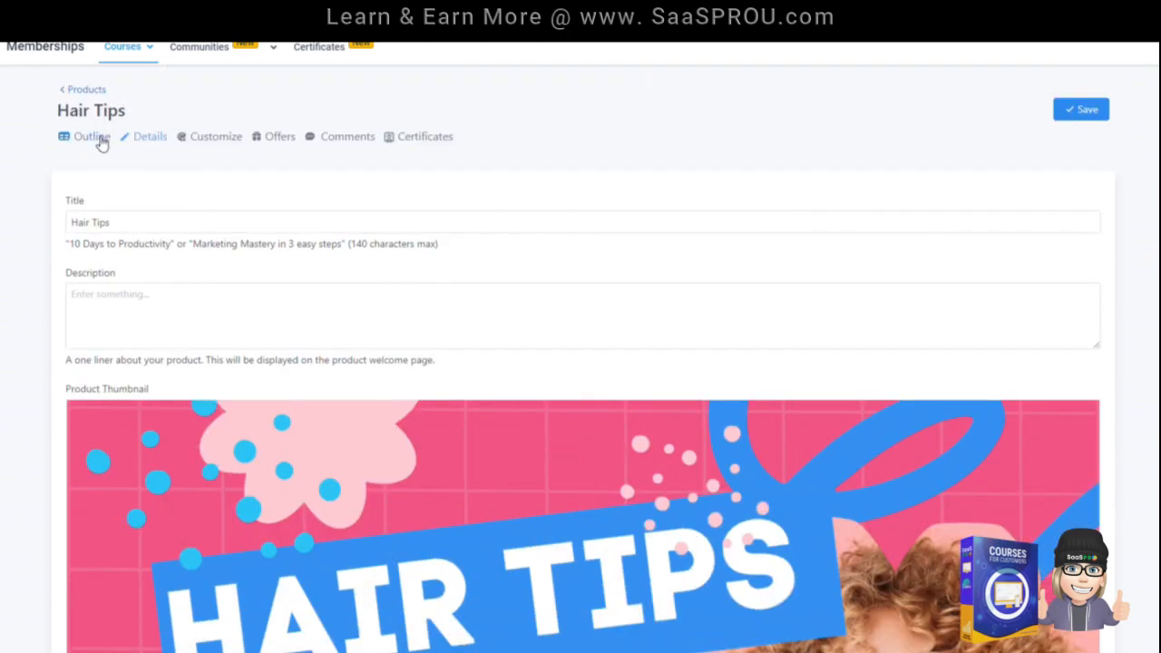
left_click(93, 146)
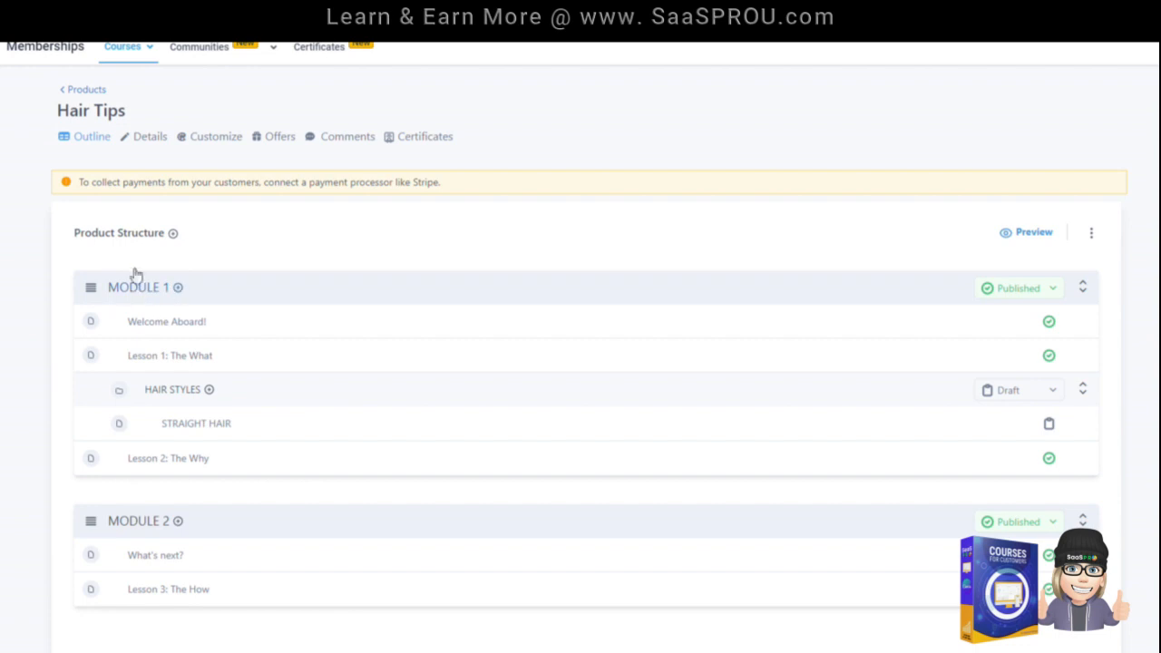
left_click(150, 292)
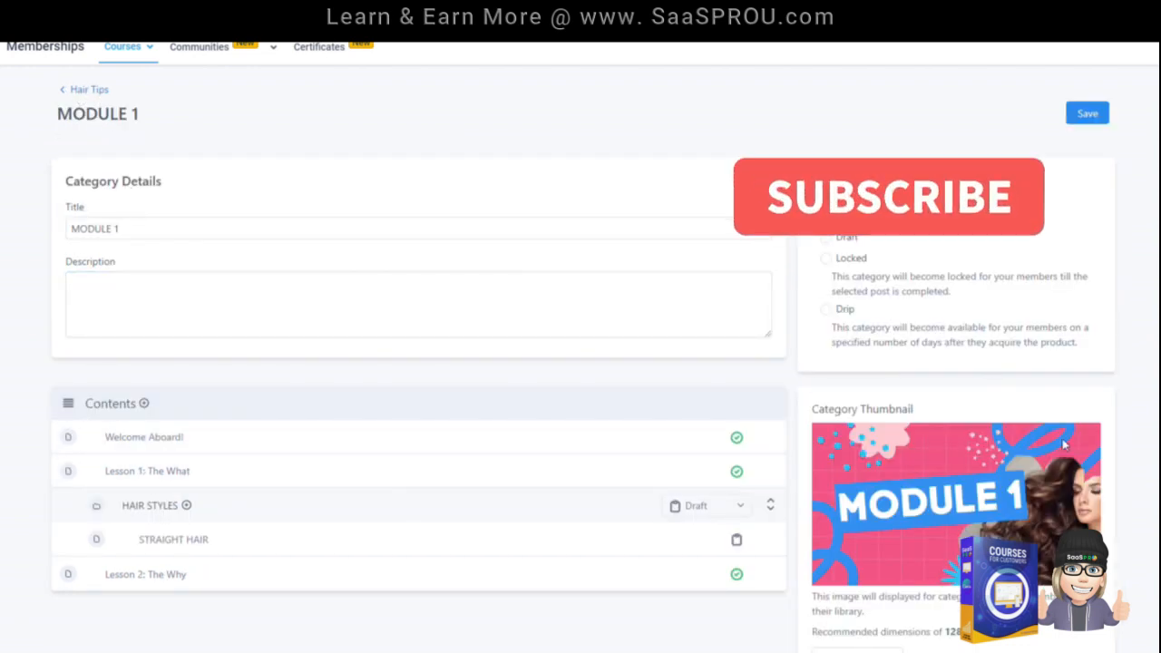
left_click(65, 90)
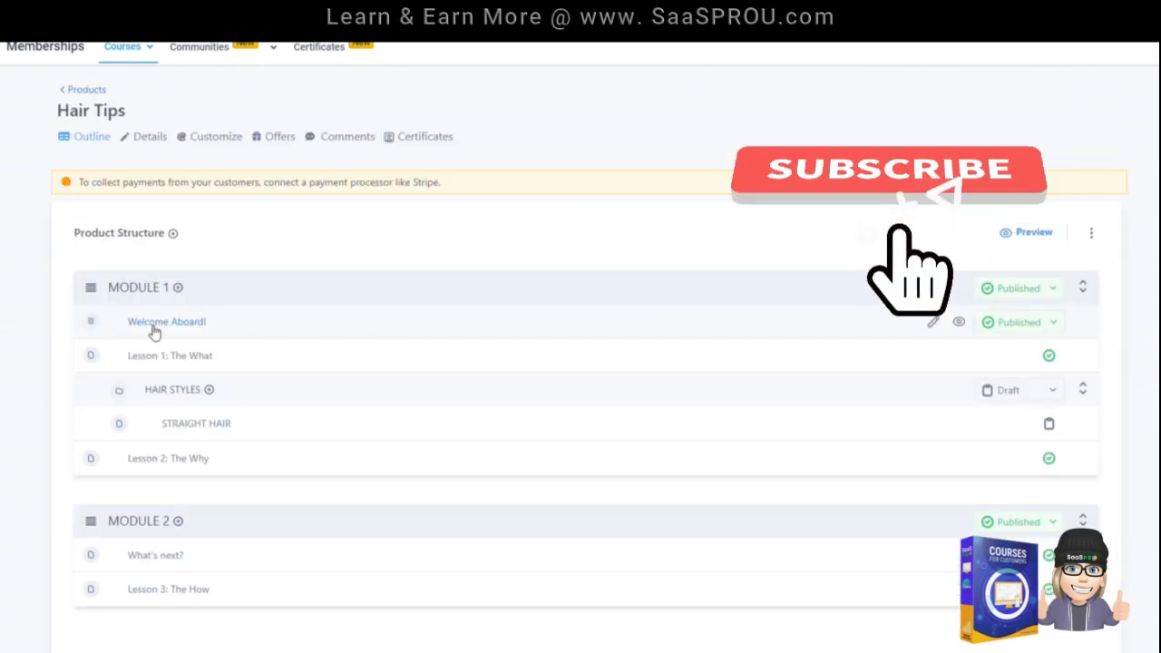
left_click(153, 328)
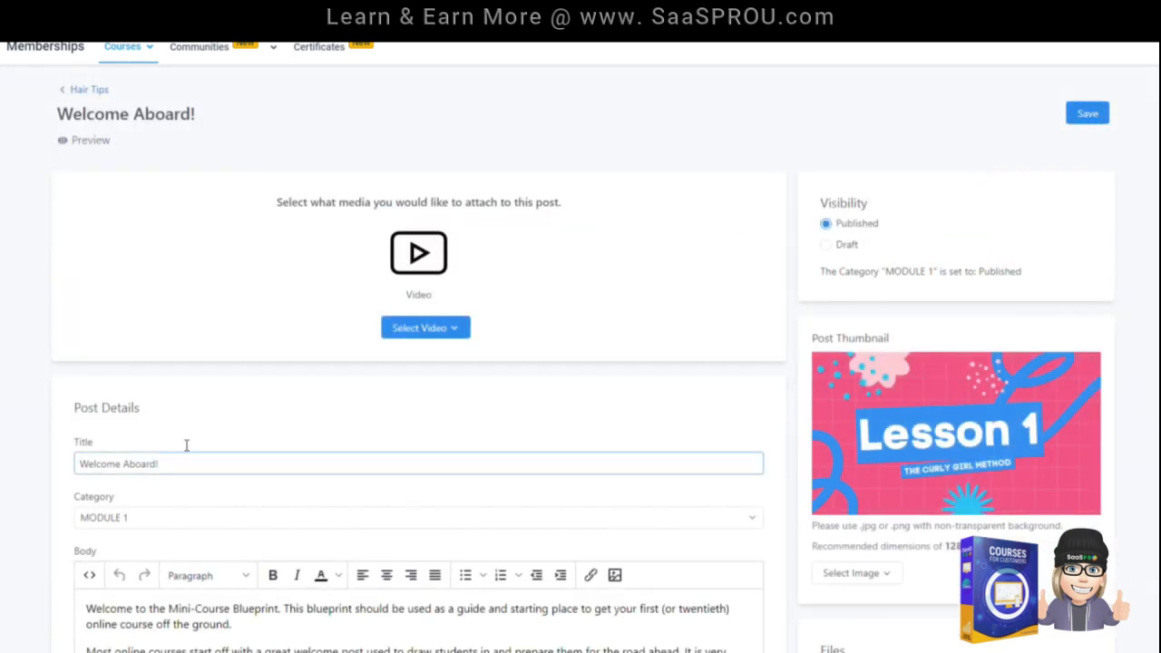
scroll(979, 333, "down", 2)
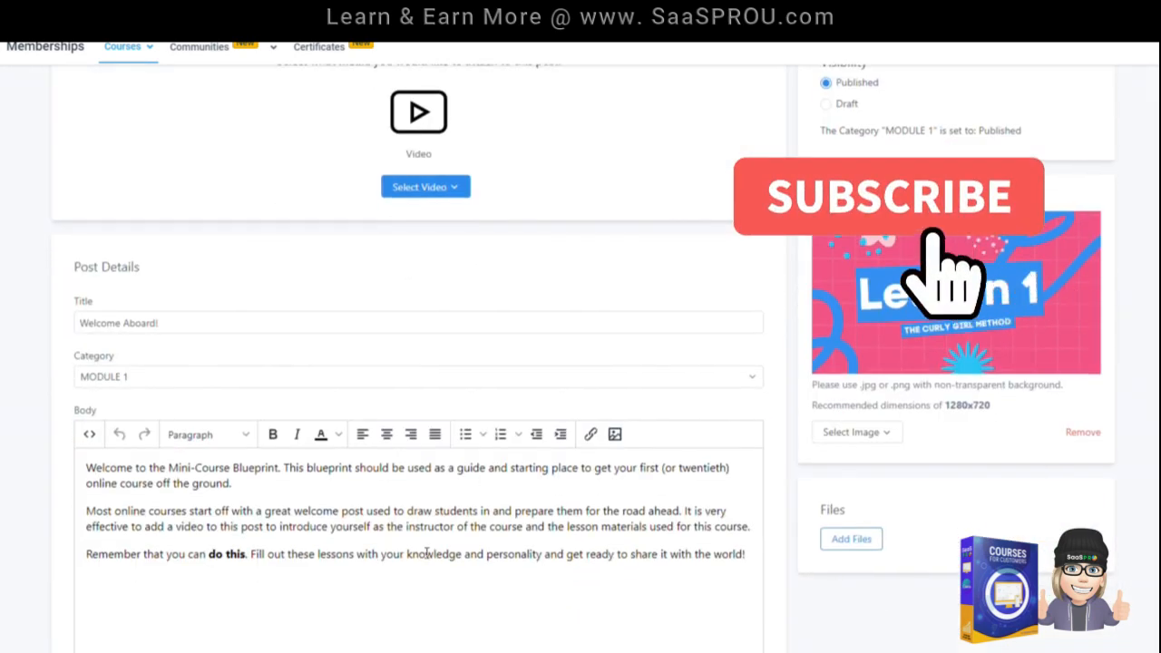
scroll(427, 552, "up", 2)
left_click(86, 90)
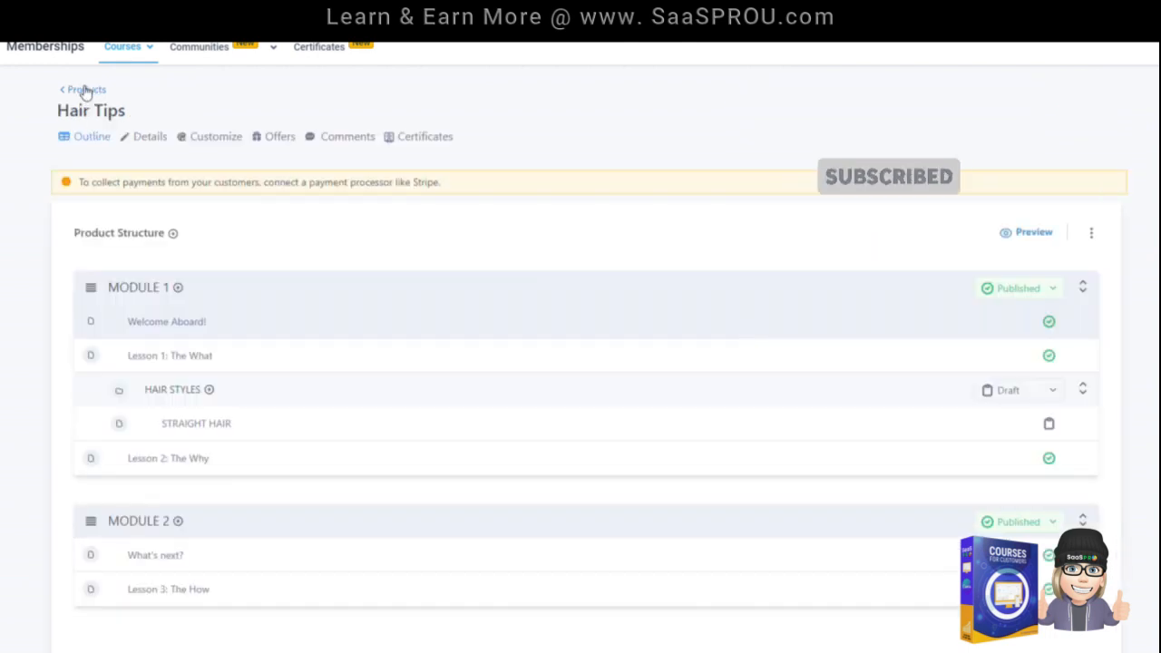